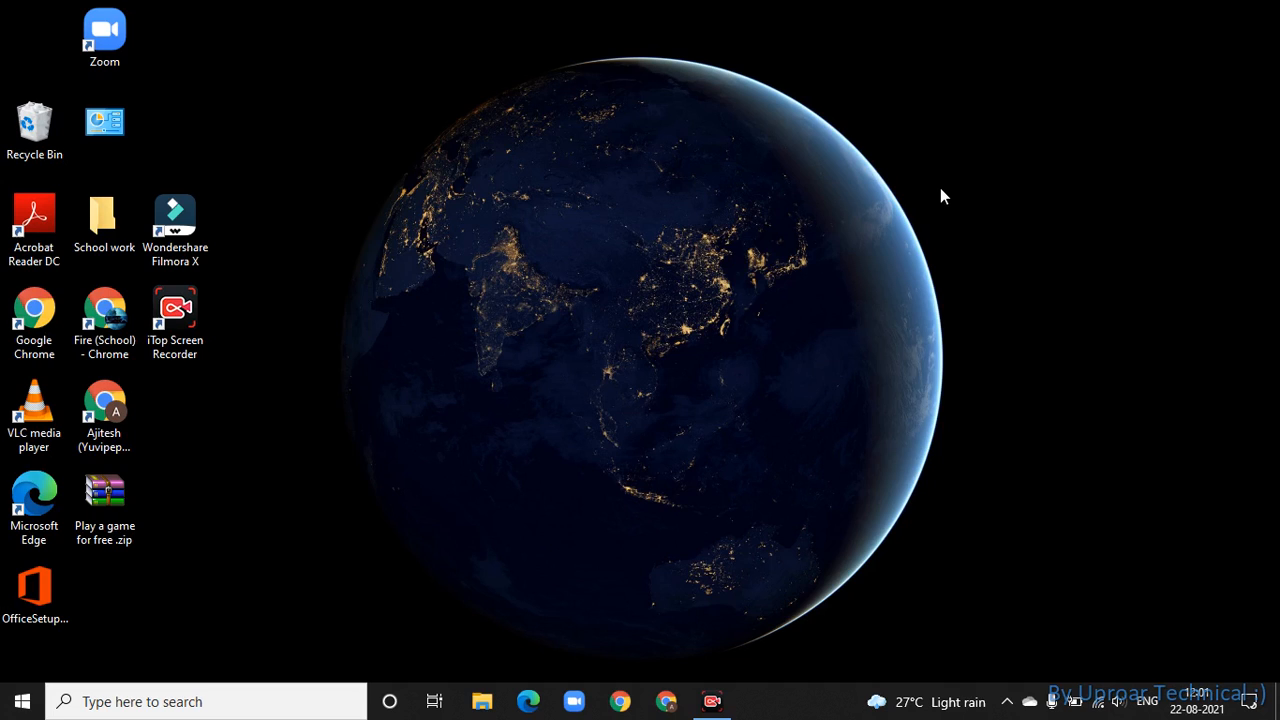
# - Search Windows for 'other users'
pyautogui.click(214, 703)
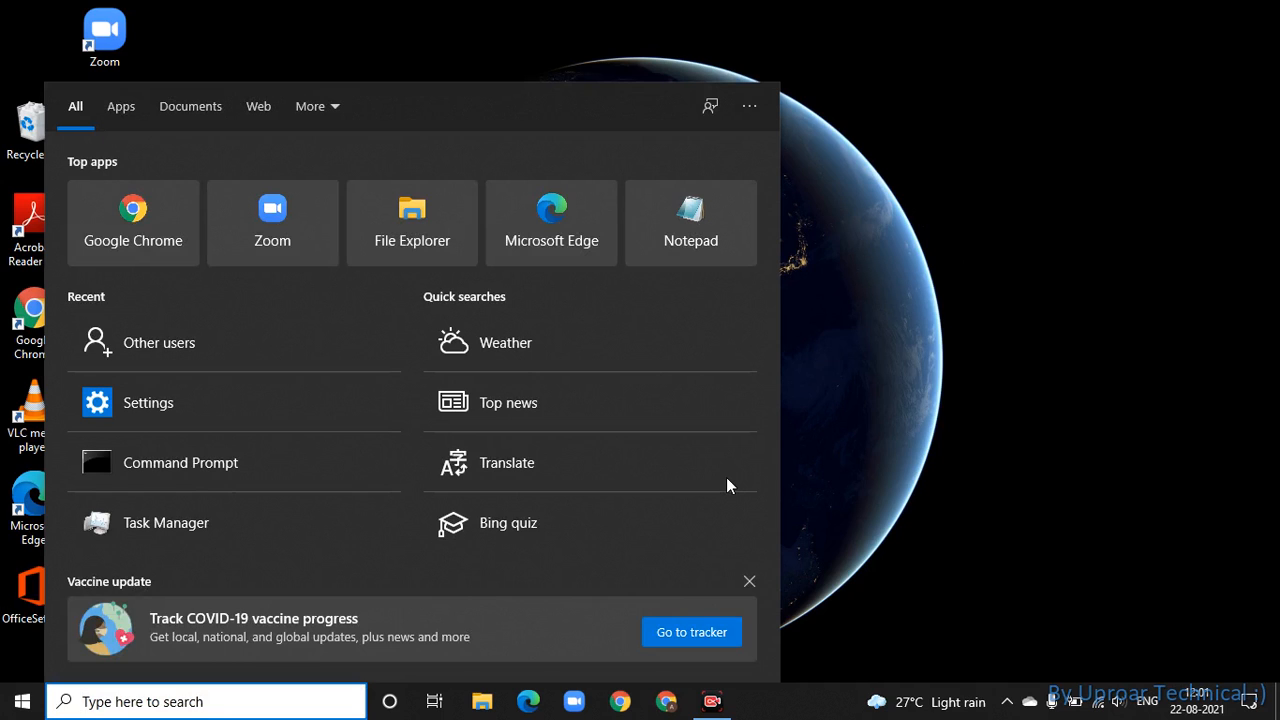
pyautogui.write('other users')
# - Open Other users settings and add someone else without their sign-in information
pyautogui.press('Return')
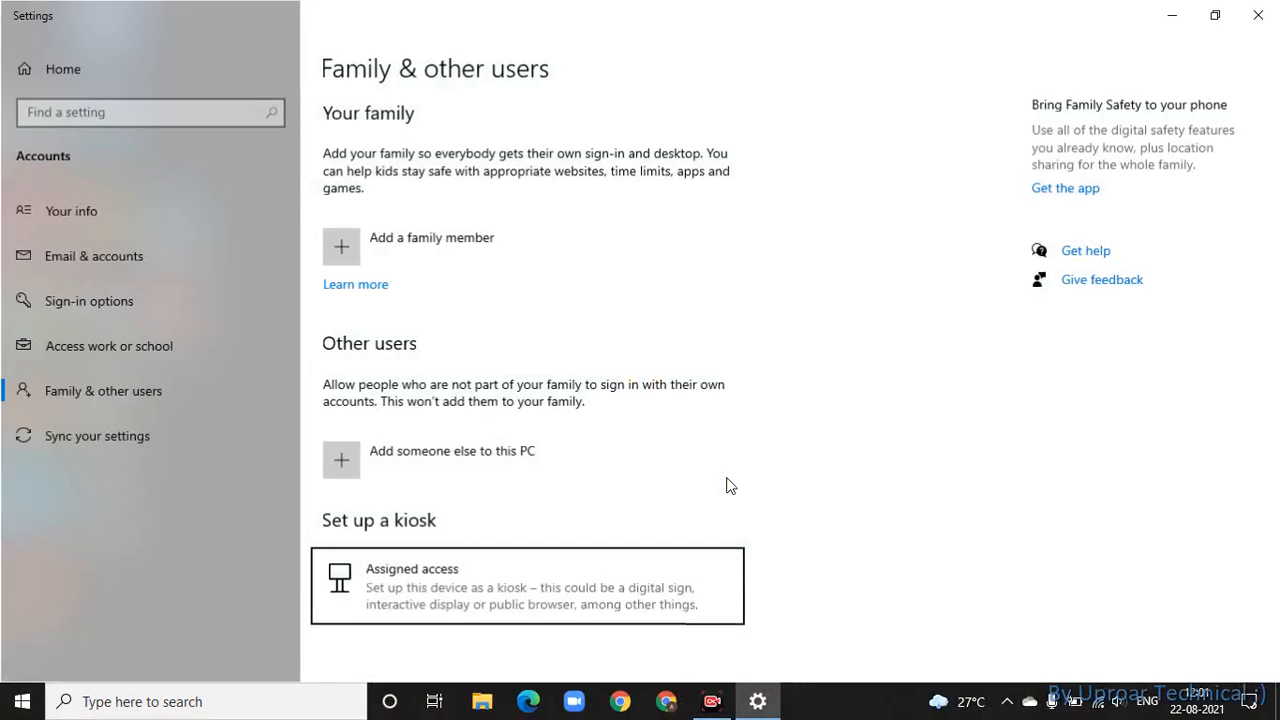
pyautogui.click(477, 473)
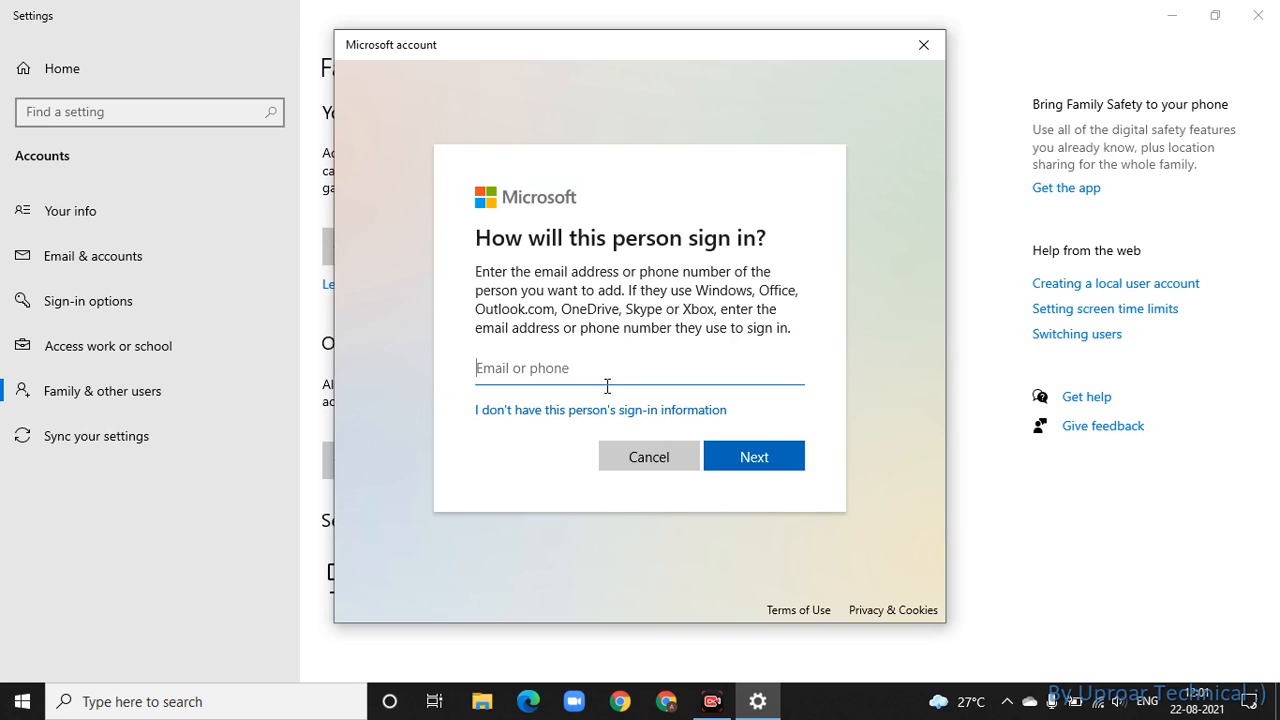
pyautogui.write('ih')
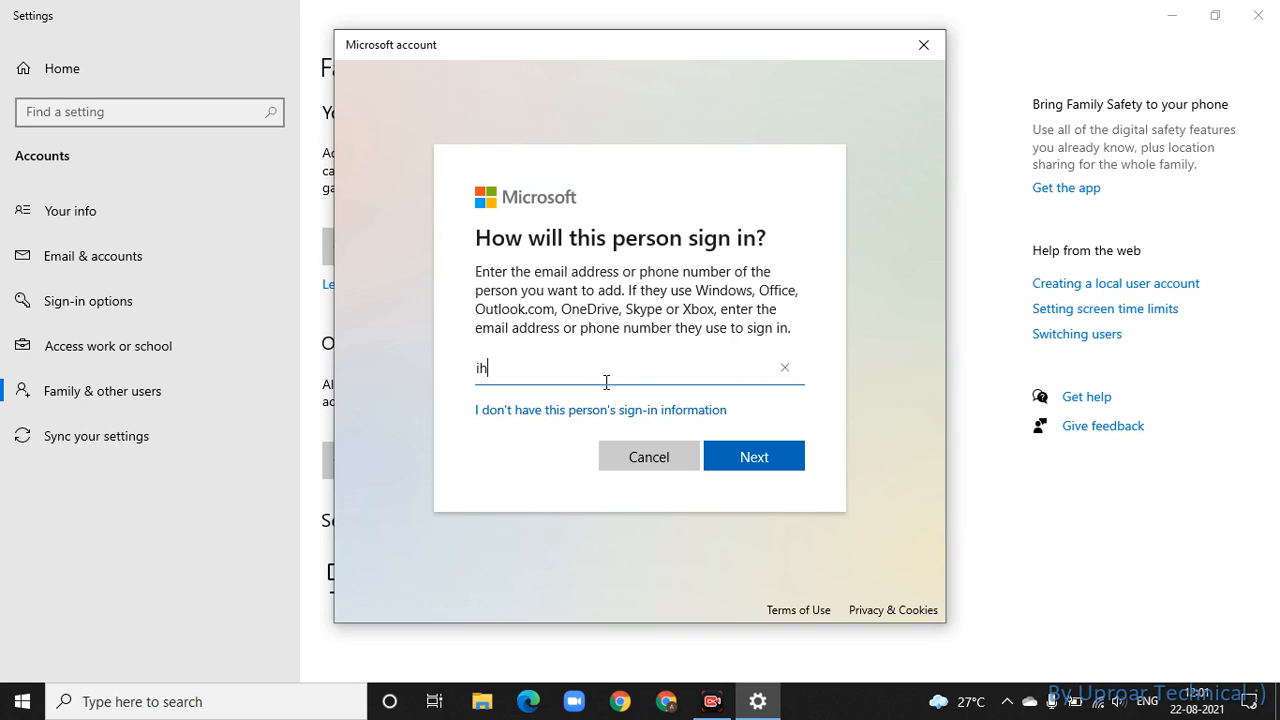
pyautogui.press('BackSpace')
pyautogui.press('BackSpace')
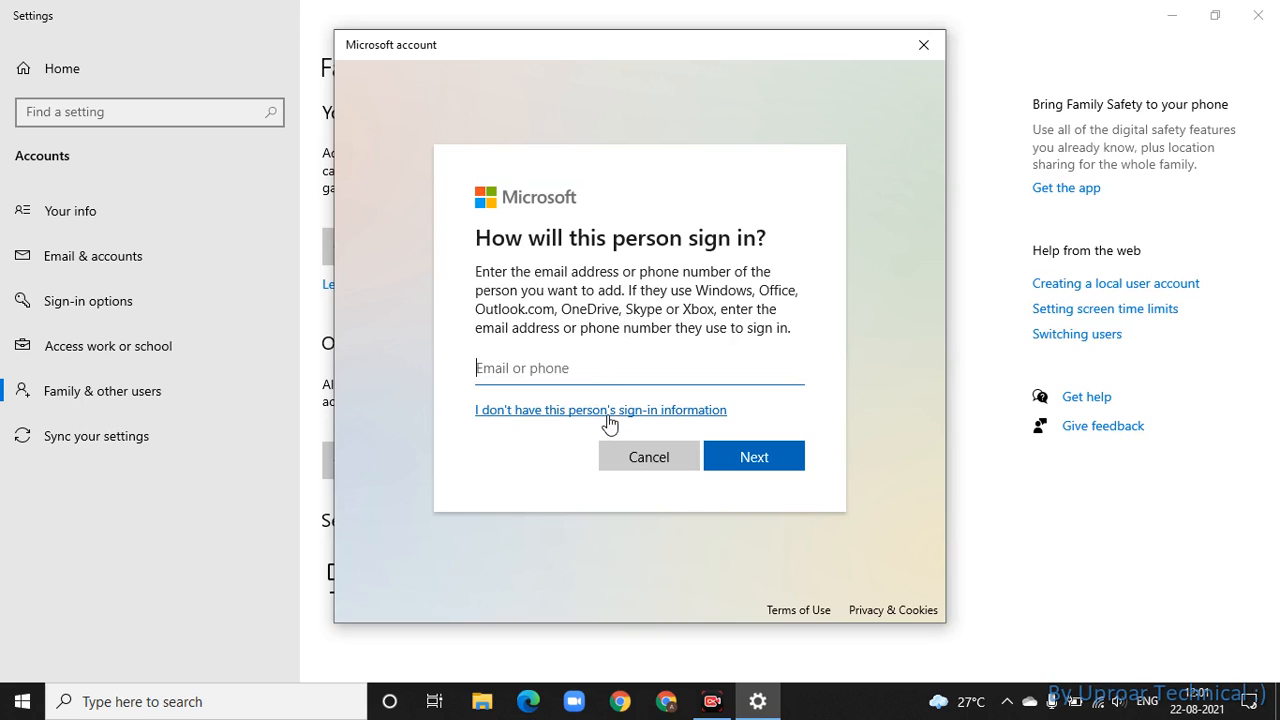
pyautogui.click(606, 414)
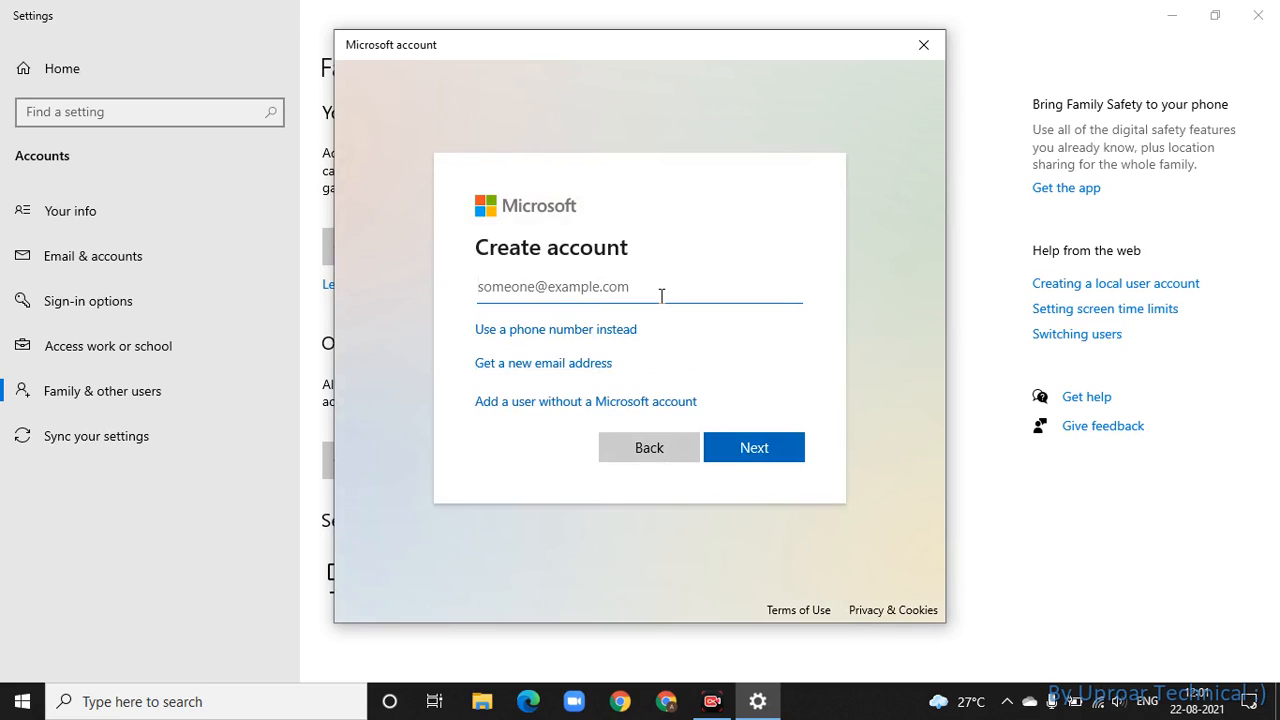
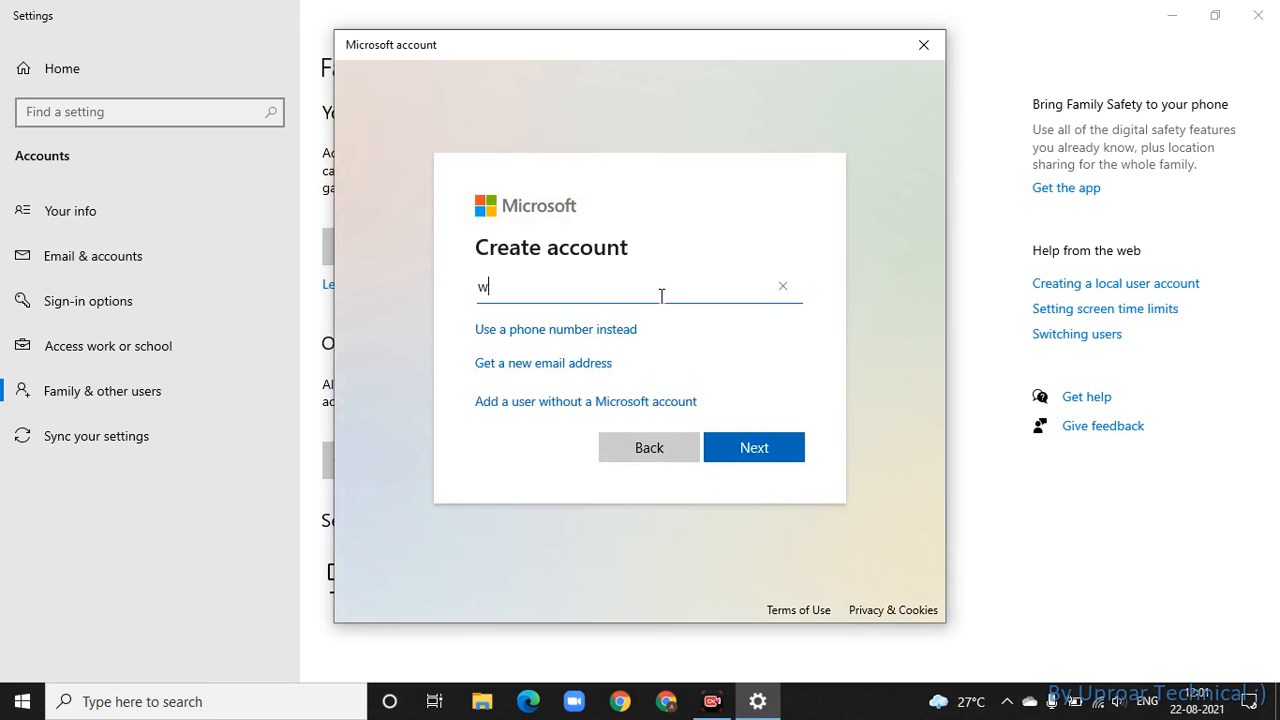
pyautogui.click(754, 450)
pyautogui.click(786, 456)
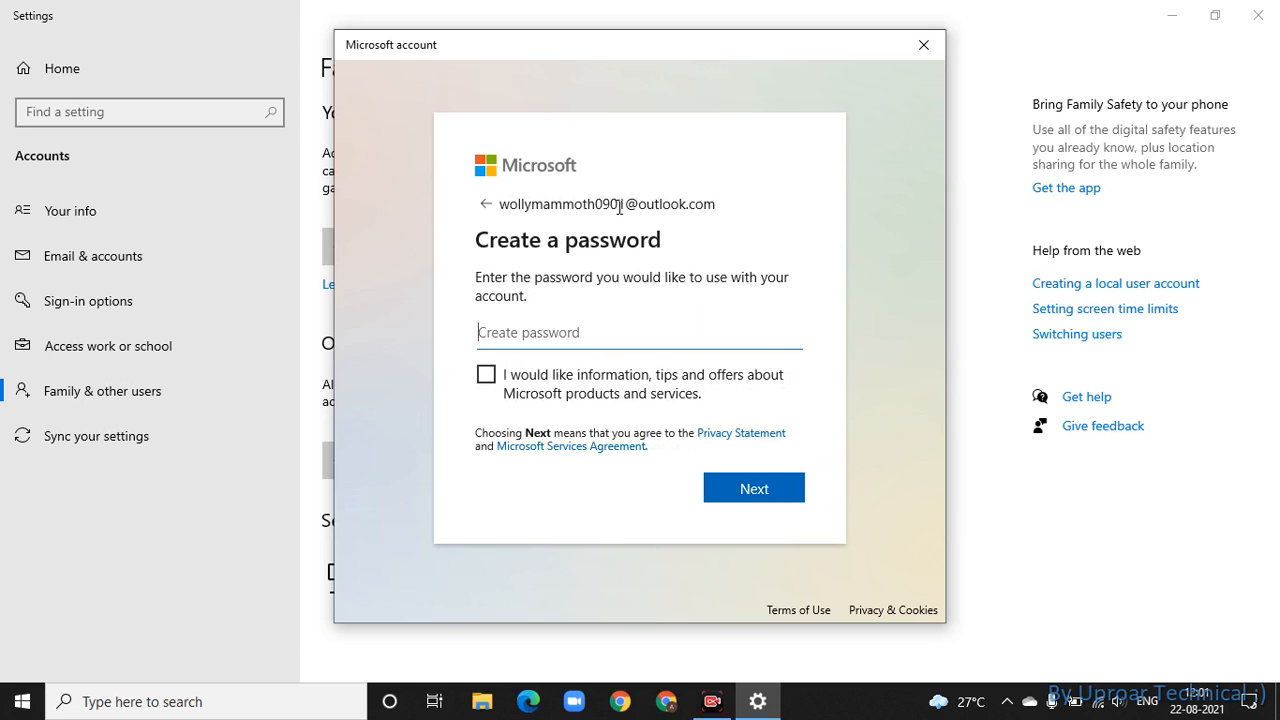
# - Enter a password with tips and offers left unticked, and submit it
pyautogui.moveTo(624, 203); pyautogui.dragTo(506, 204)
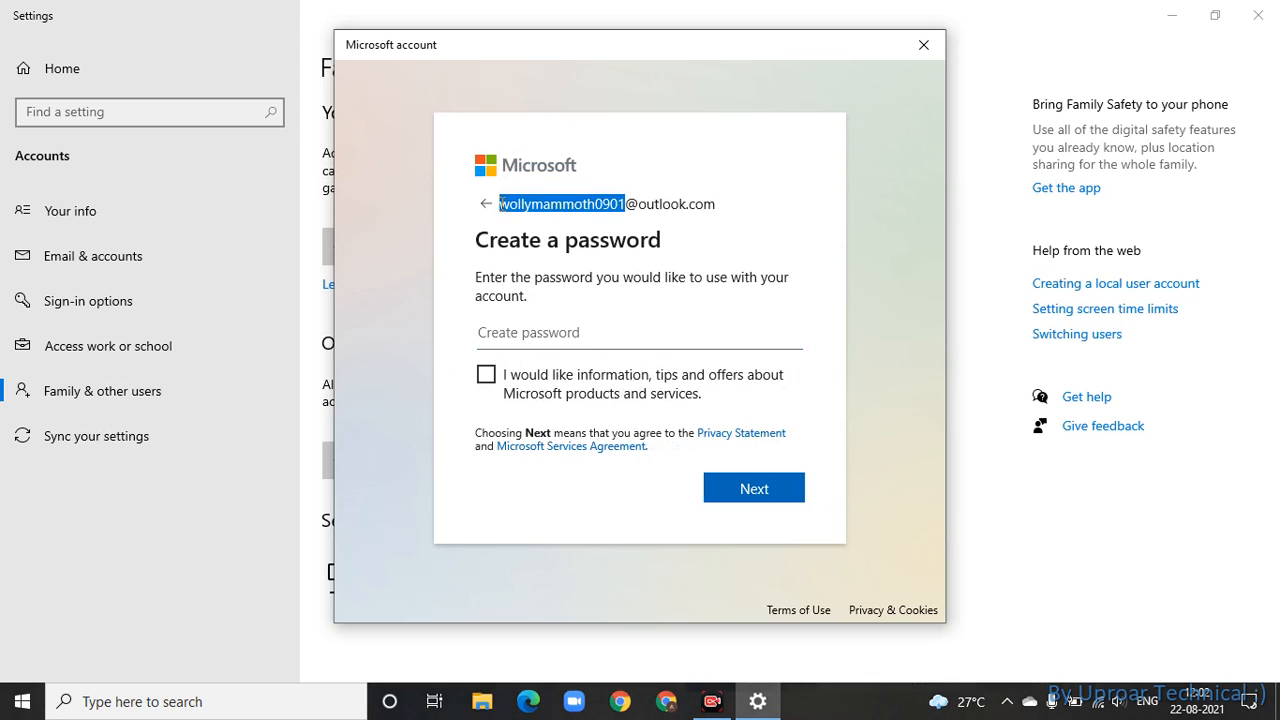
pyautogui.click(543, 340)
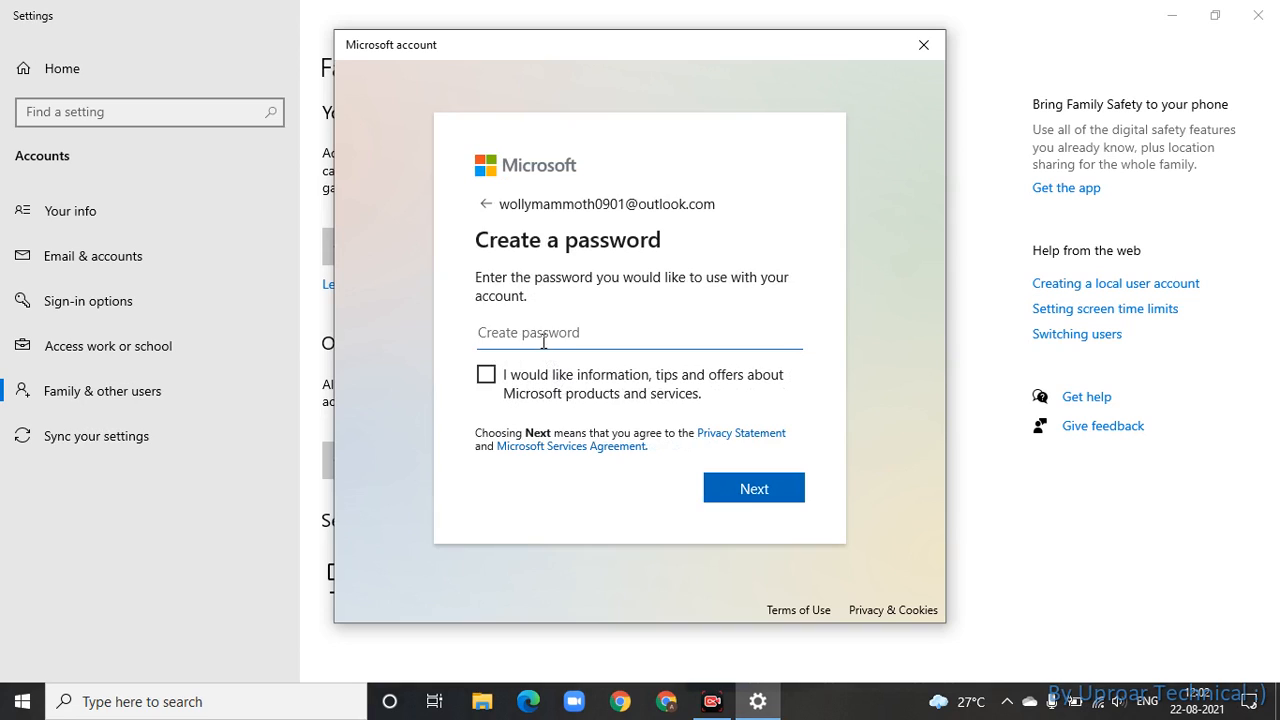
pyautogui.write('•')
pyautogui.click(555, 386)
pyautogui.click(638, 393)
pyautogui.click(777, 333)
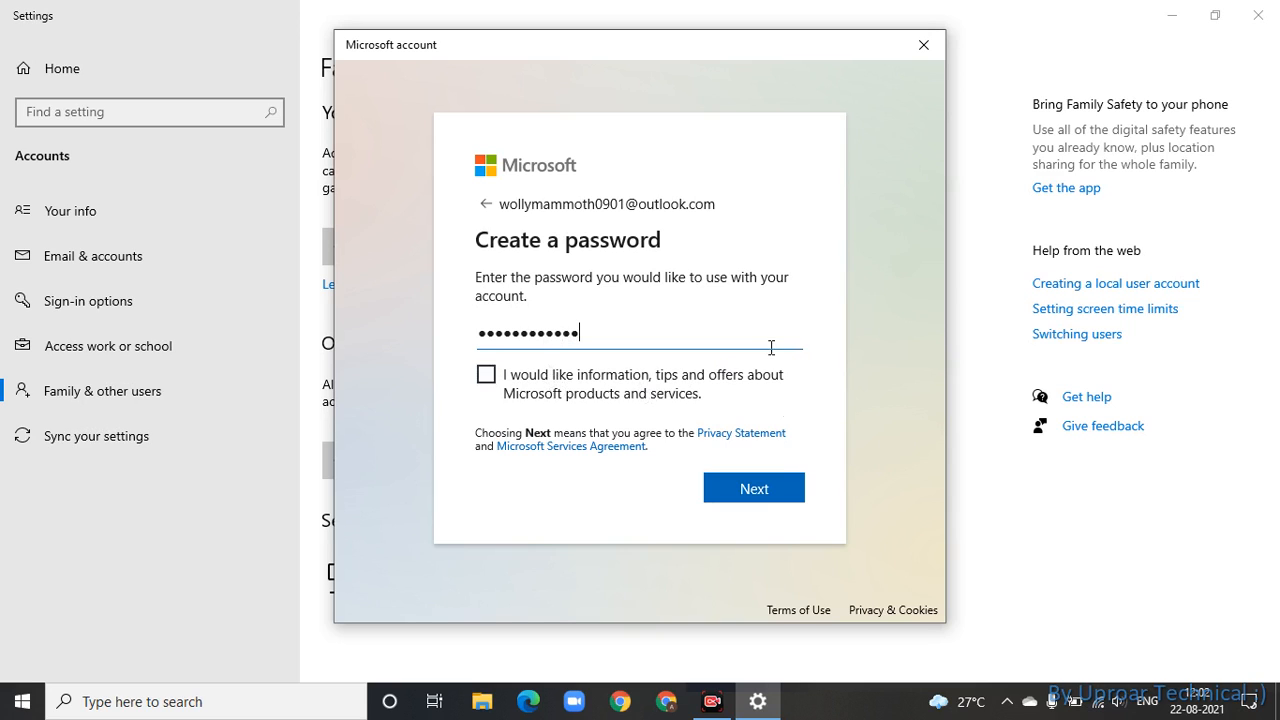
pyautogui.click(752, 489)
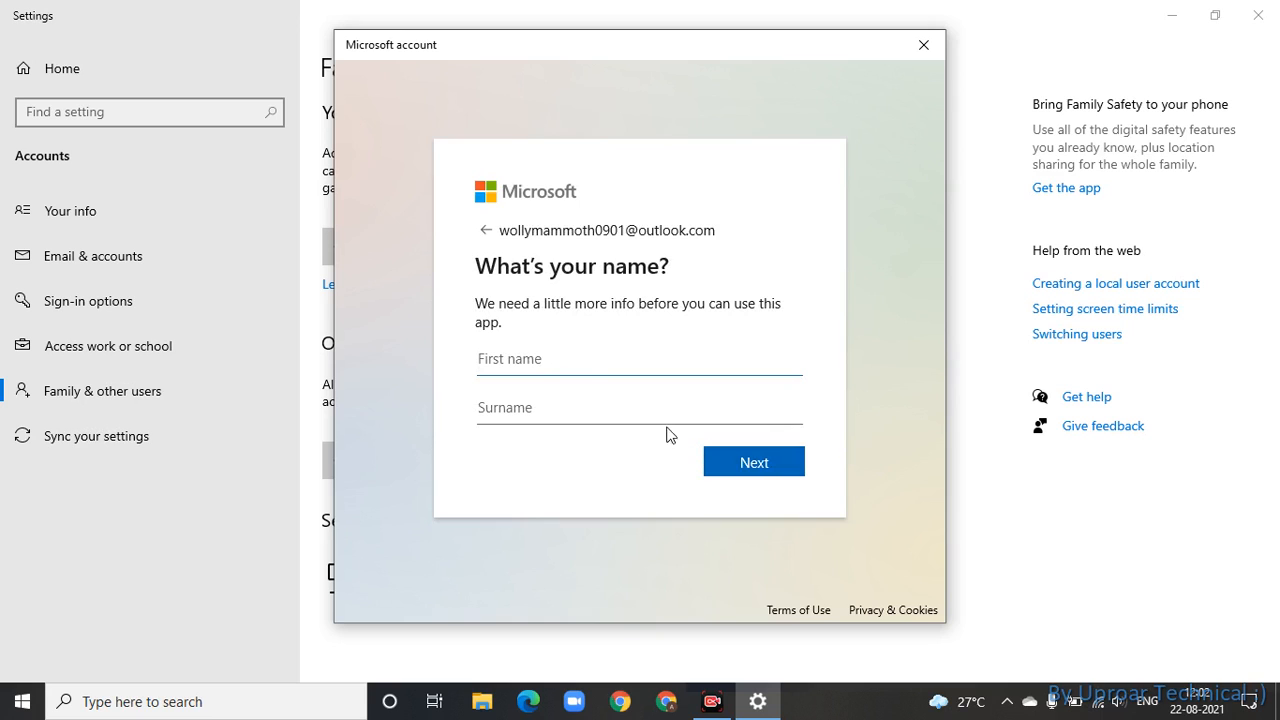
# - Go back, replace the password with a new one, reveal it to check, and resubmit
pyautogui.click(486, 230)
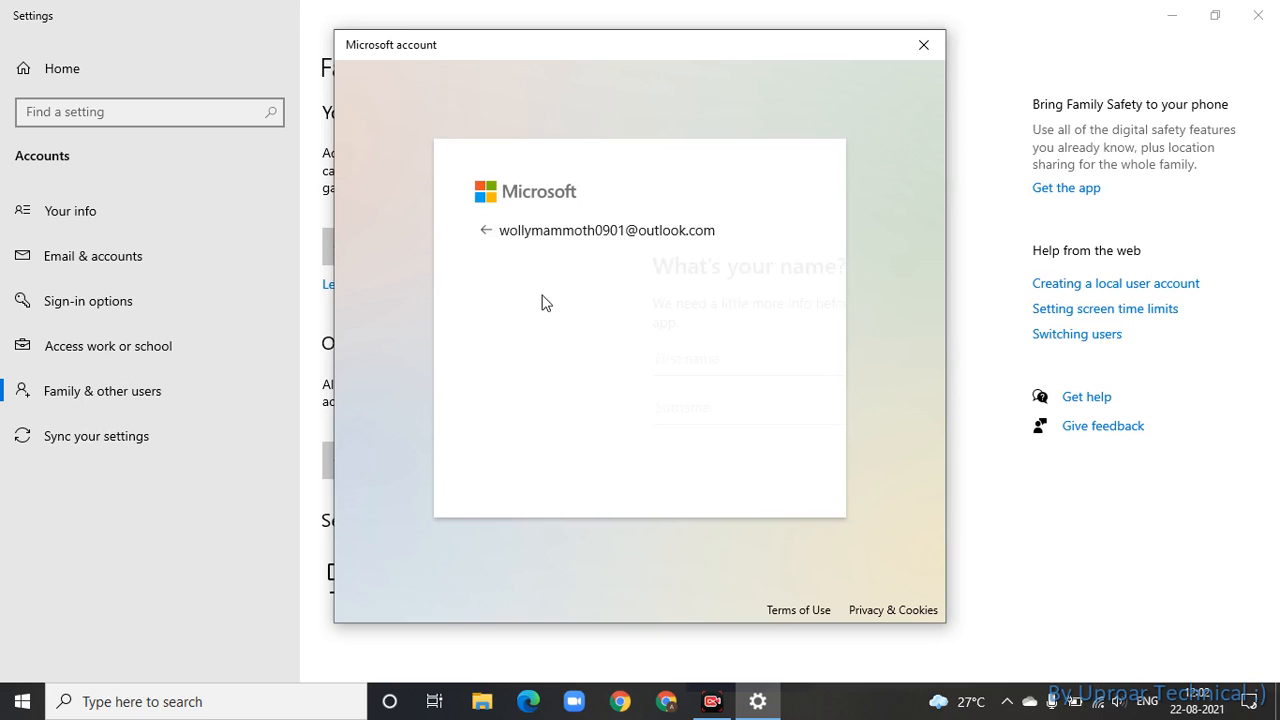
pyautogui.moveTo(581, 331); pyautogui.dragTo(318, 292)
pyautogui.press('BackSpace')
pyautogui.write('*****')
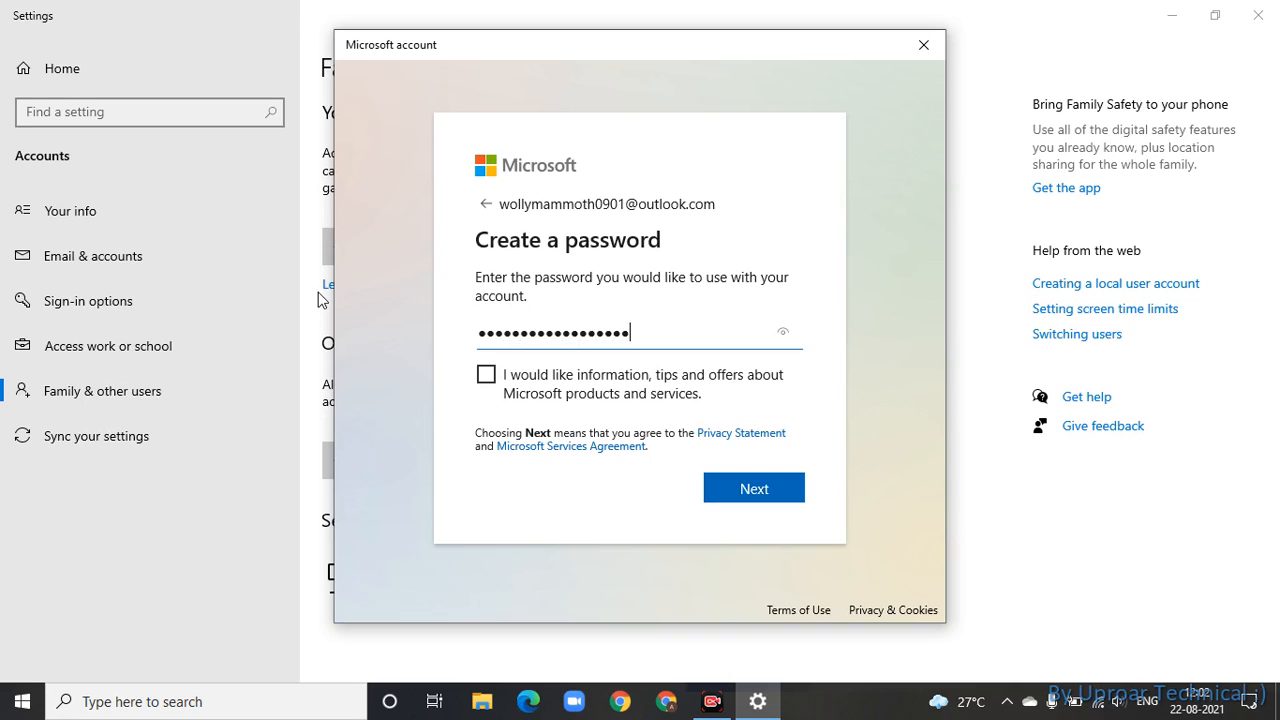
pyautogui.click(783, 332)
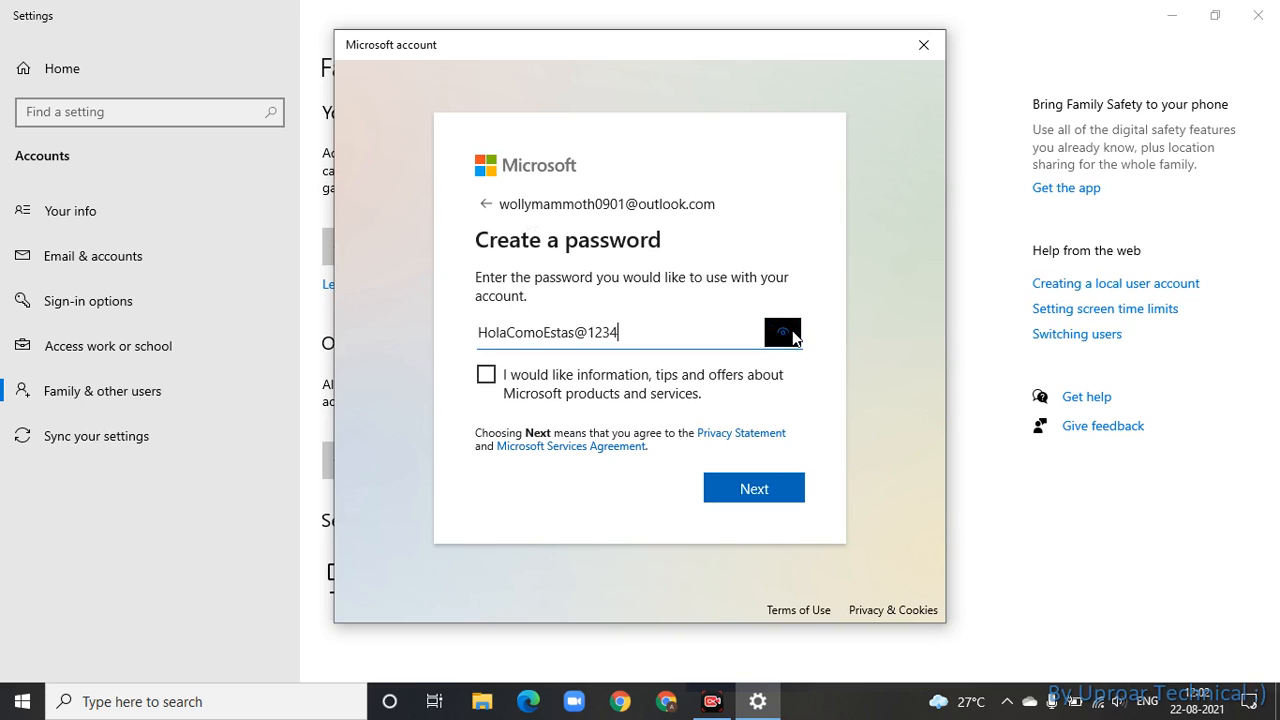
pyautogui.click(775, 489)
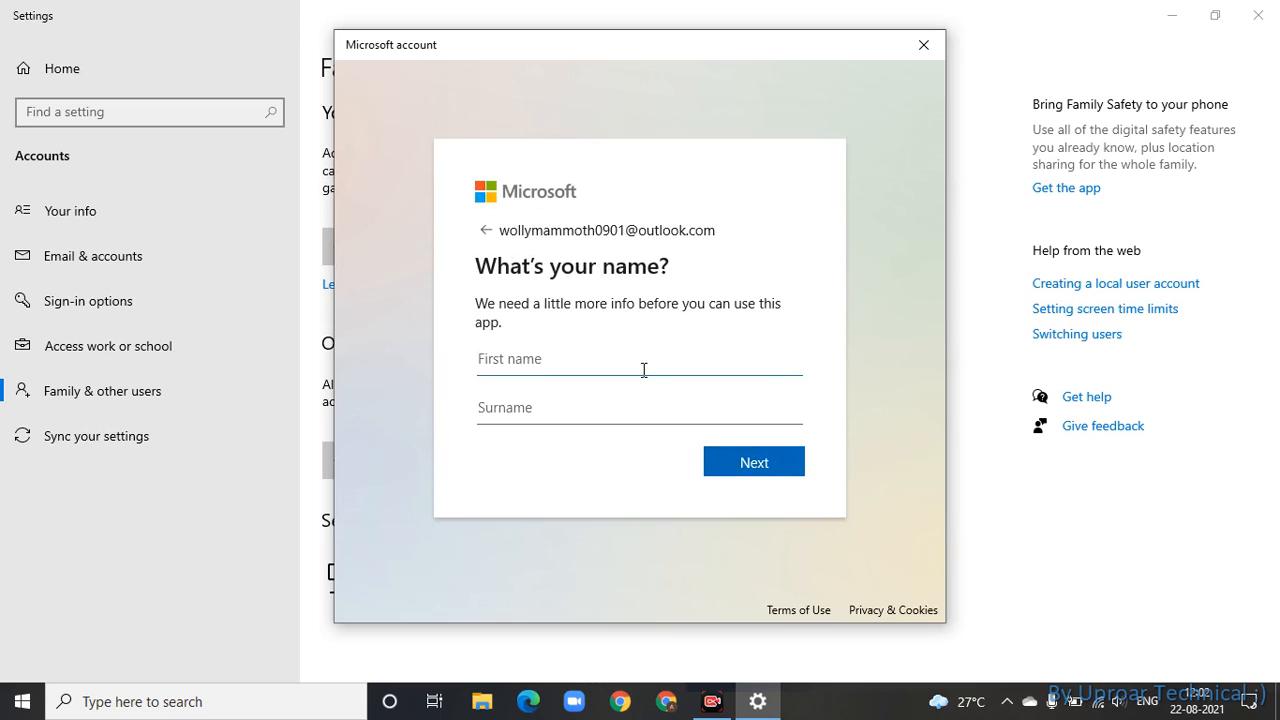
# - Enter the person's first name and surname and continue
pyautogui.write('i')
pyautogui.click(615, 400)
pyautogui.write('i')
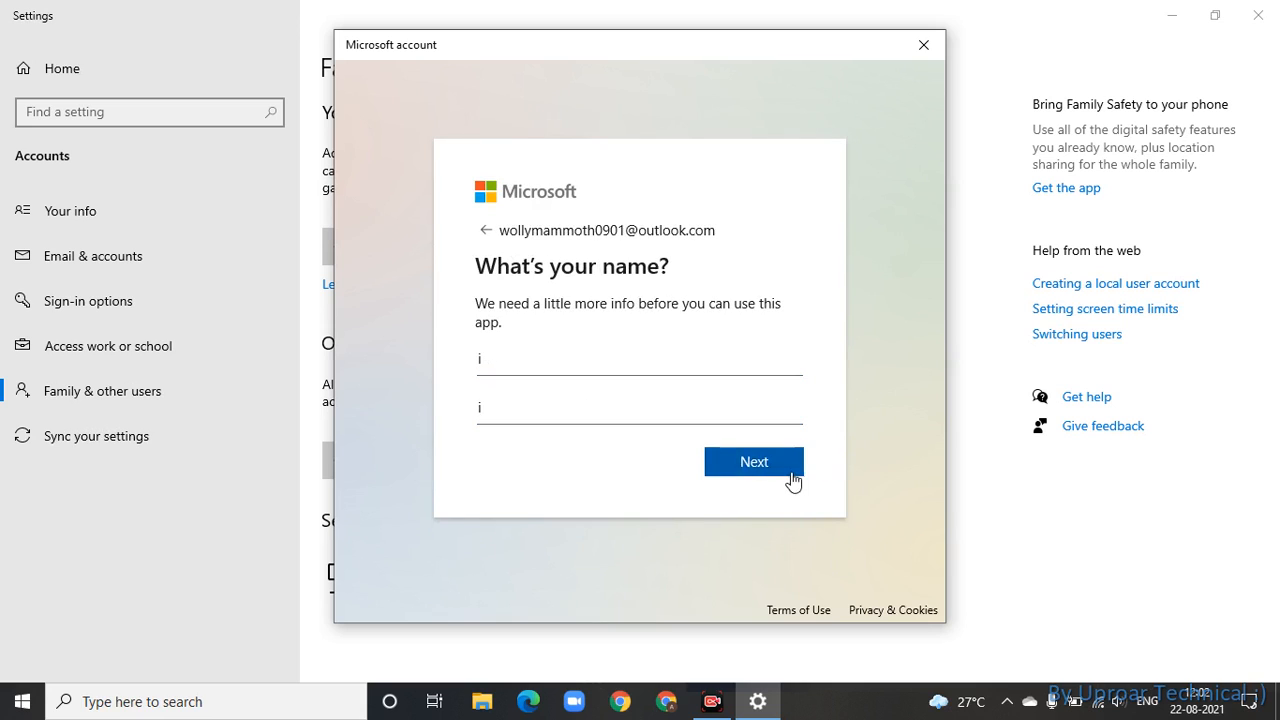
pyautogui.click(790, 472)
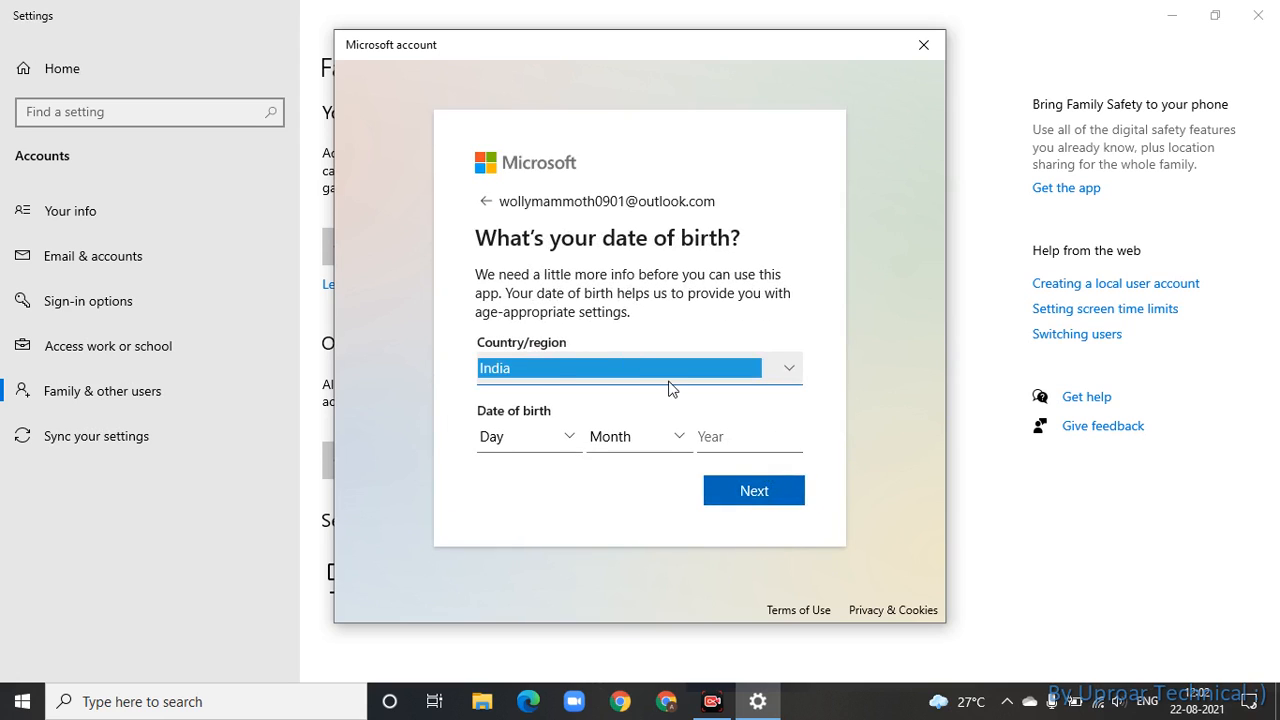
# - Set country to Heard Island and McDonald Islands, birth date 23 June 1937, and submit
pyautogui.click(557, 368)
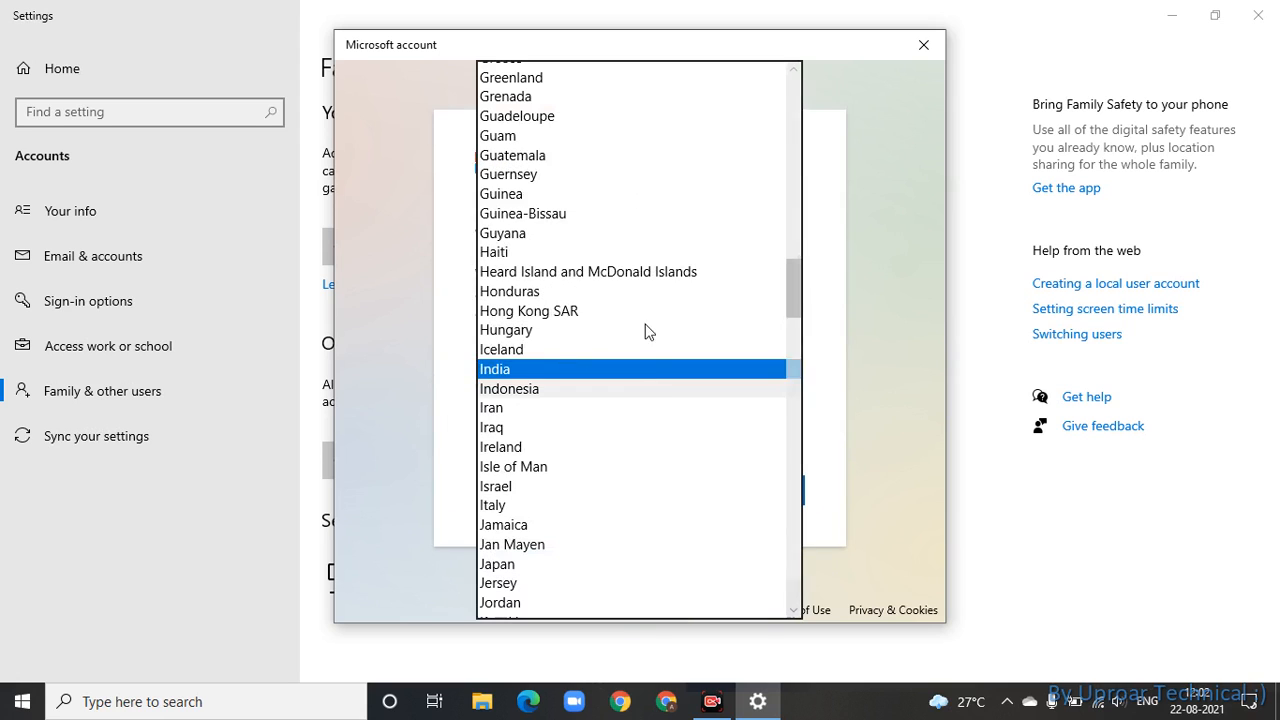
pyautogui.click(657, 275)
pyautogui.click(549, 445)
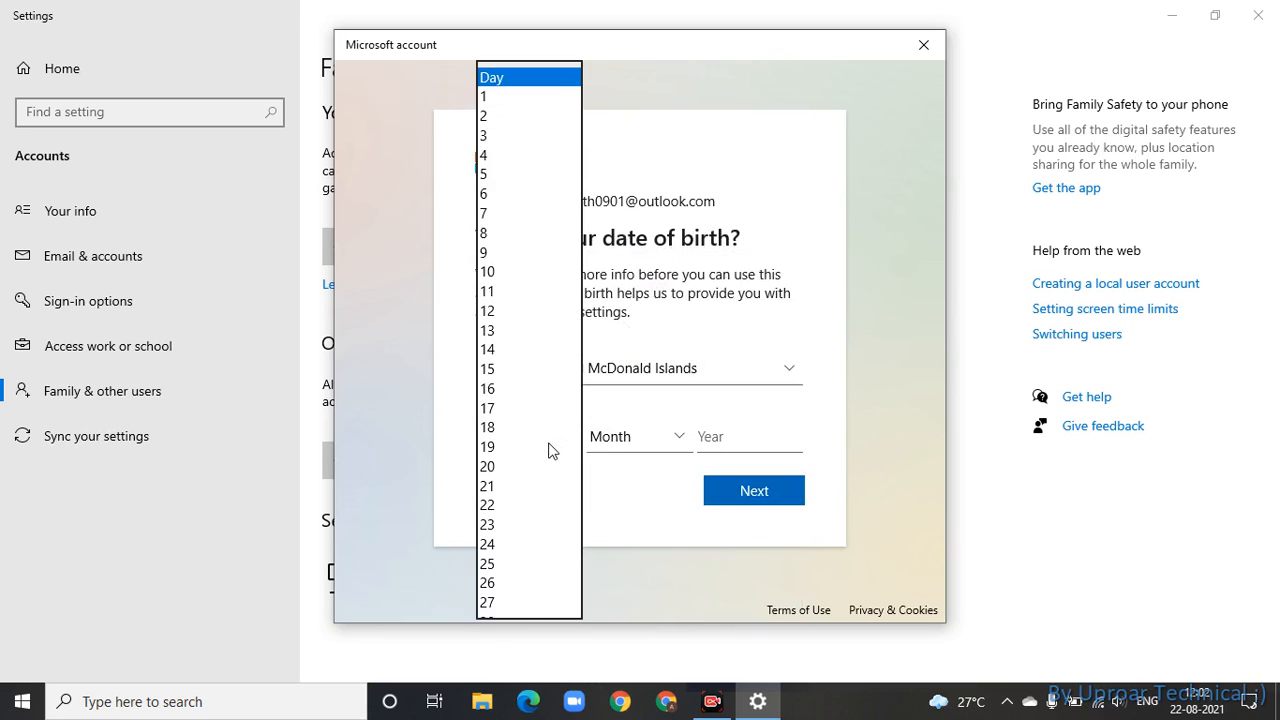
pyautogui.click(497, 524)
pyautogui.click(637, 436)
pyautogui.click(672, 455)
pyautogui.click(729, 433)
pyautogui.write('1937872')
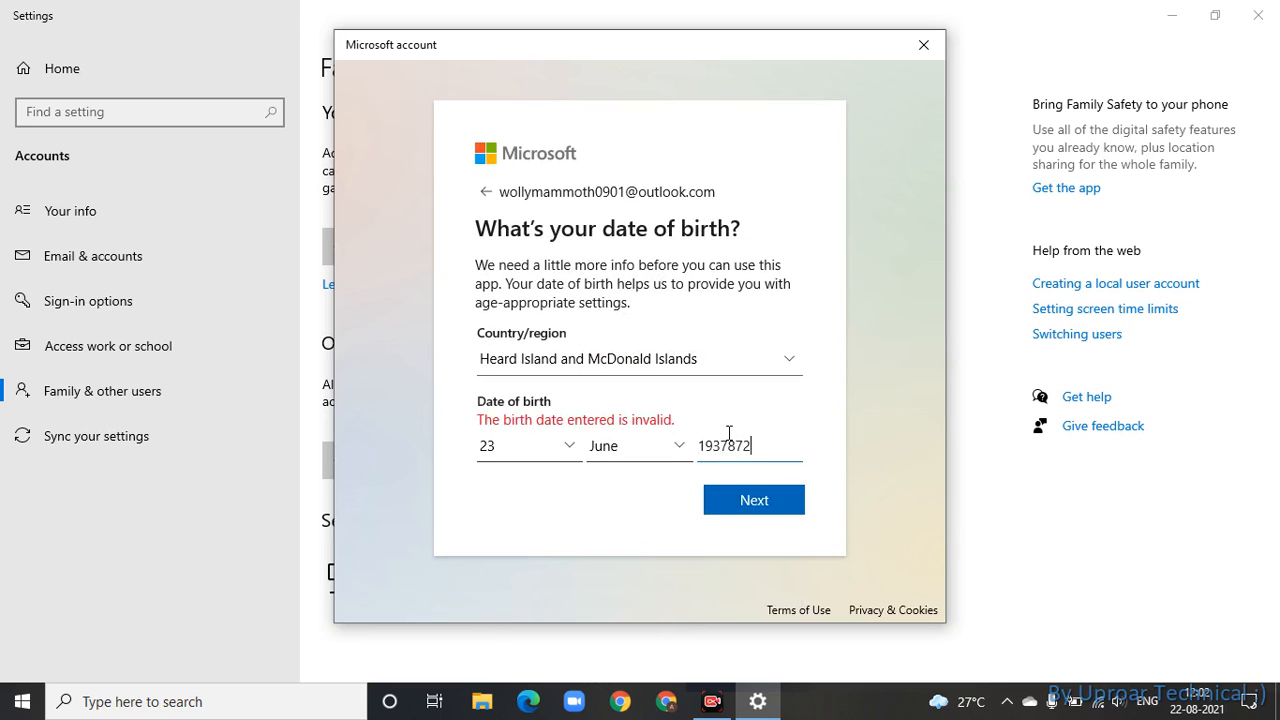
pyautogui.press('BackSpace')
pyautogui.click(757, 492)
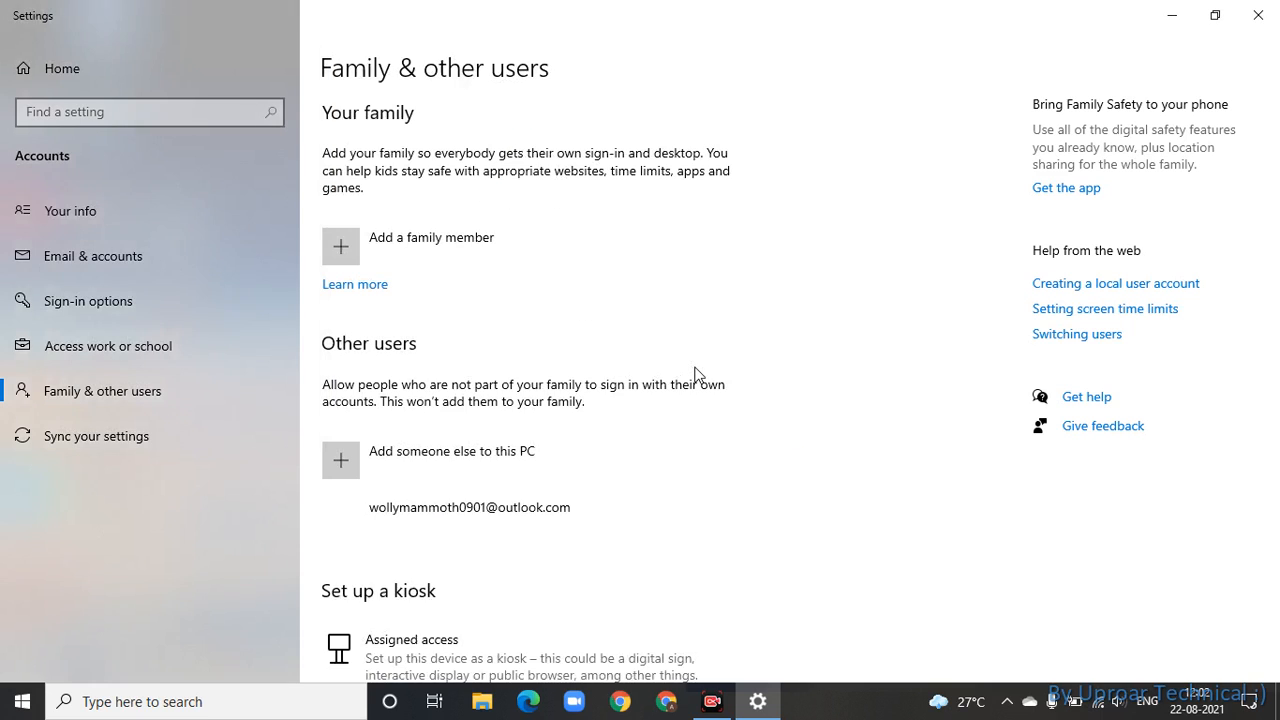
# - Expand the new account's entry, view the Start menu account flyout, then close it
pyautogui.click(472, 510)
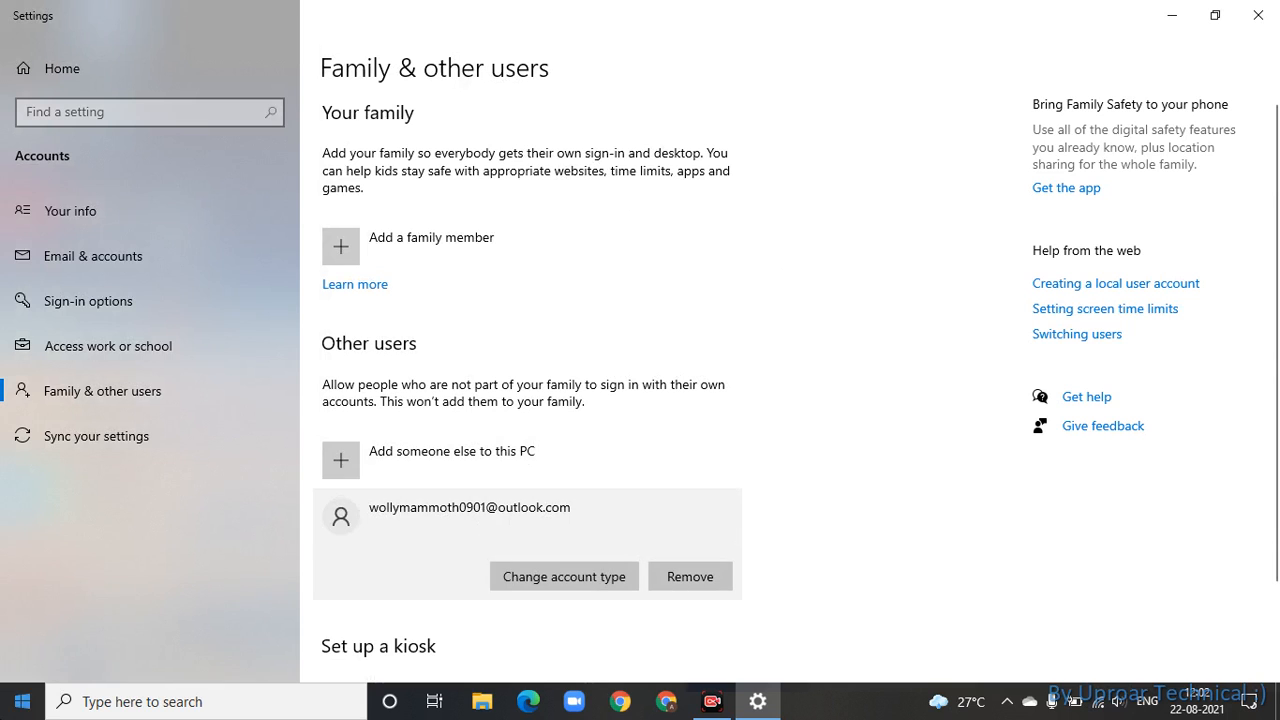
pyautogui.click(22, 701)
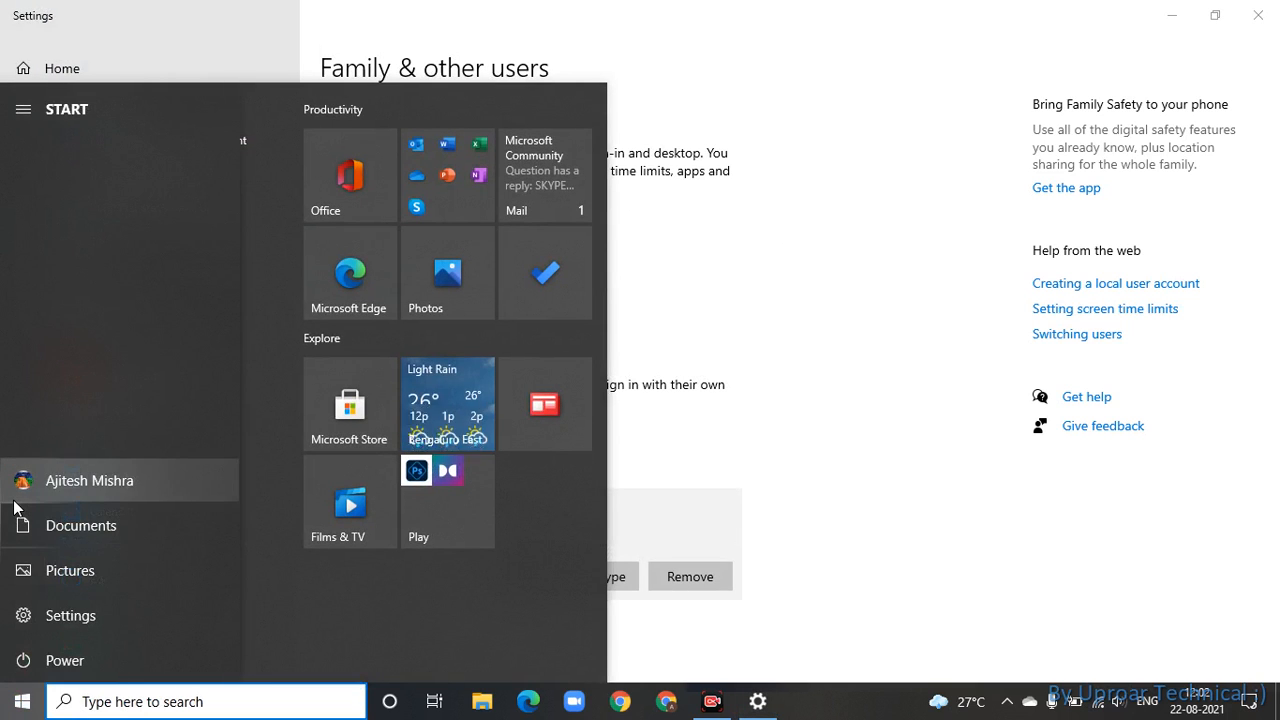
pyautogui.click(26, 488)
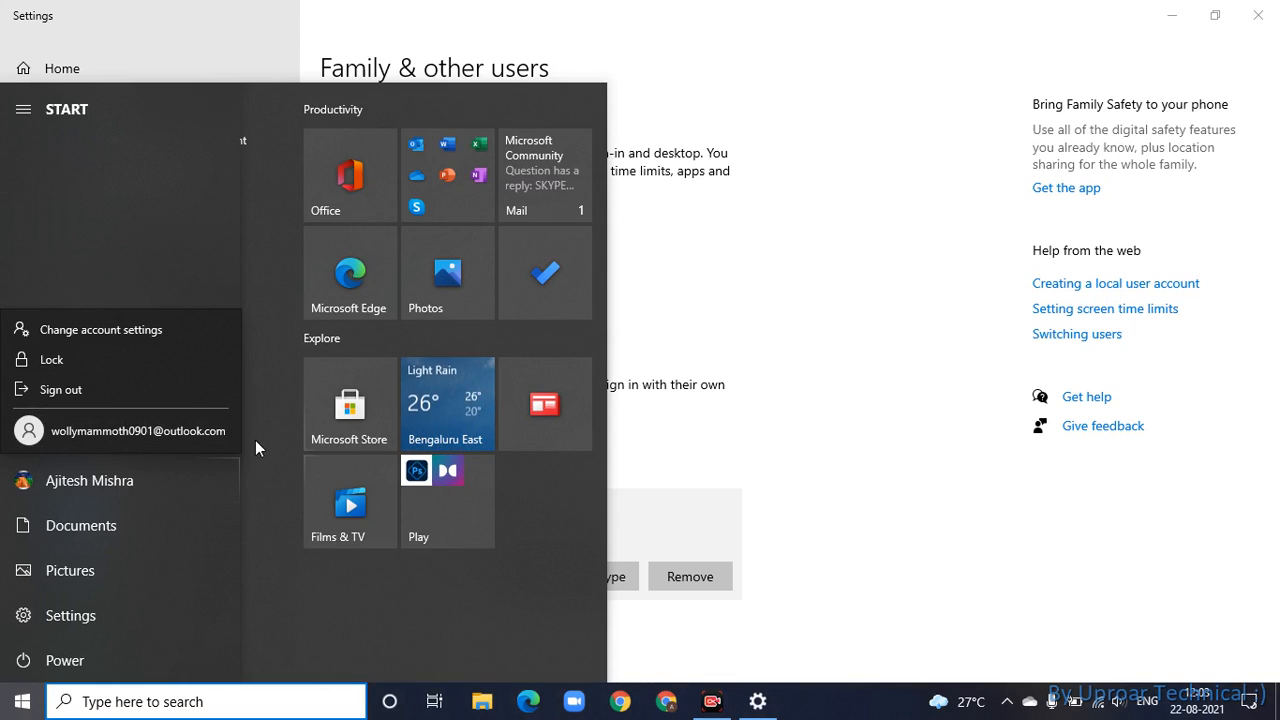
pyautogui.click(939, 587)
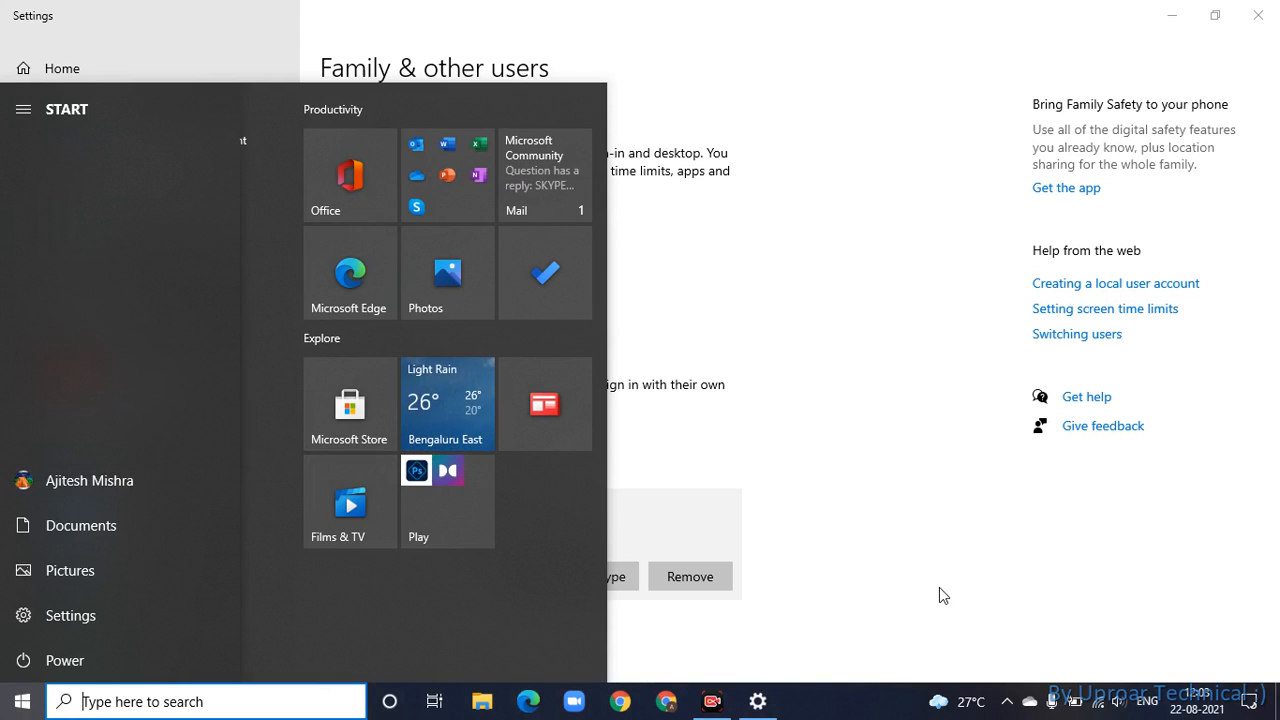
pyautogui.click(939, 587)
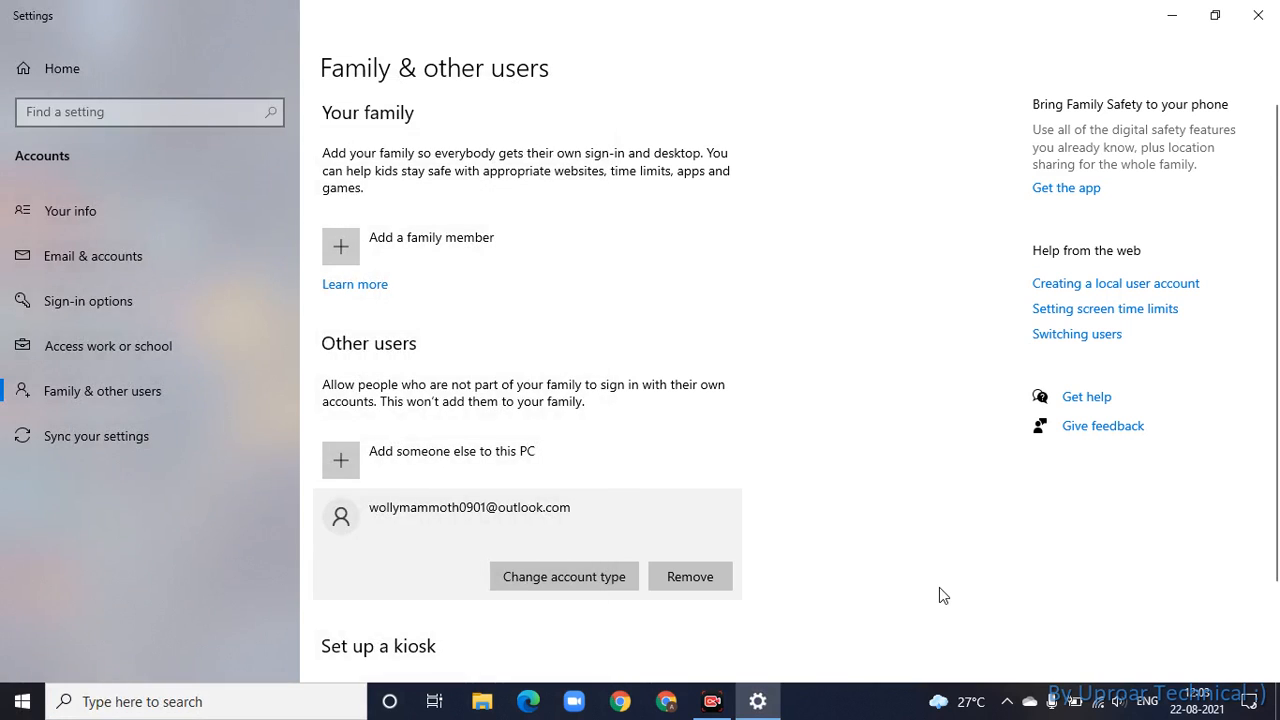
# - Add a local user without a Microsoft account named 'I' and enter its password twice
pyautogui.click(482, 466)
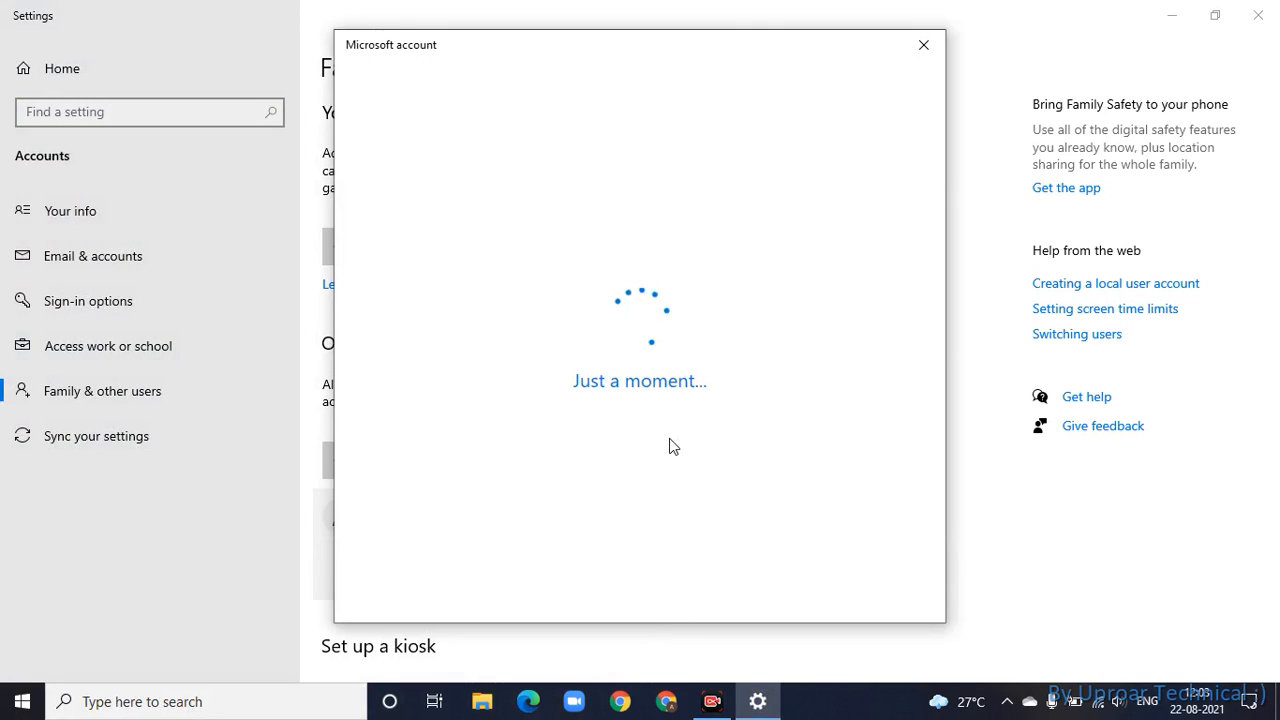
pyautogui.click(587, 418)
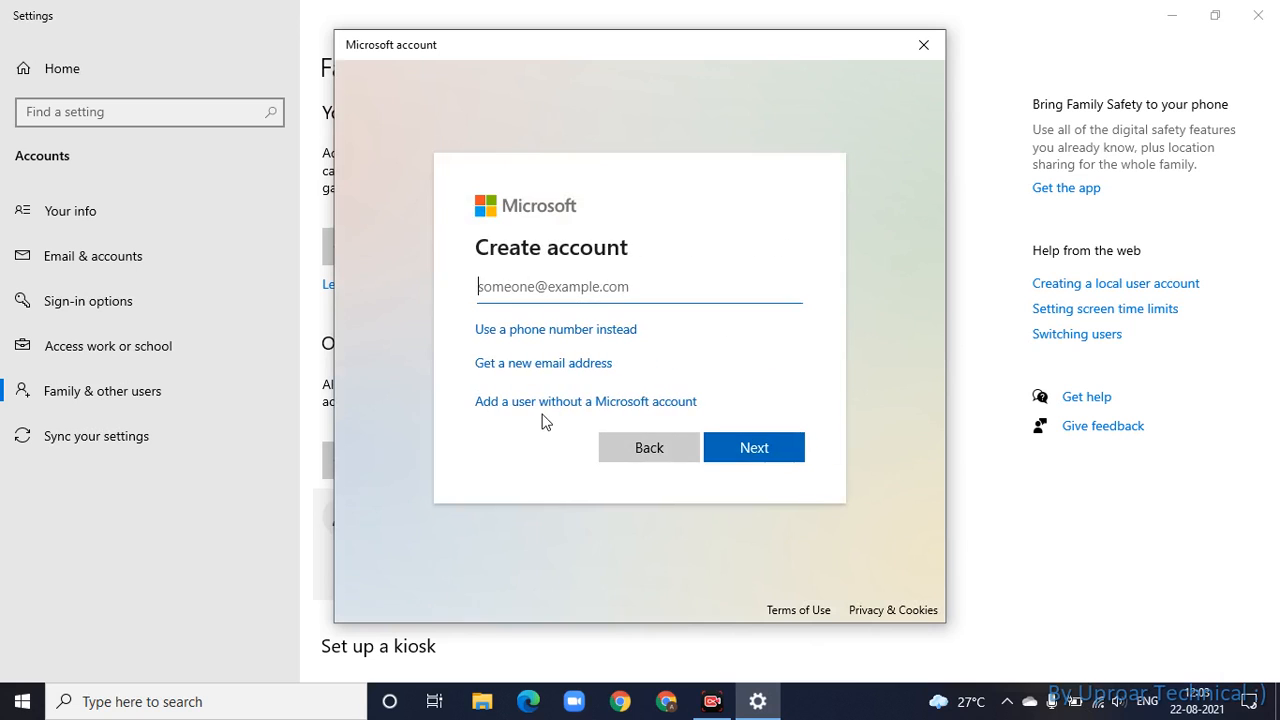
pyautogui.click(534, 417)
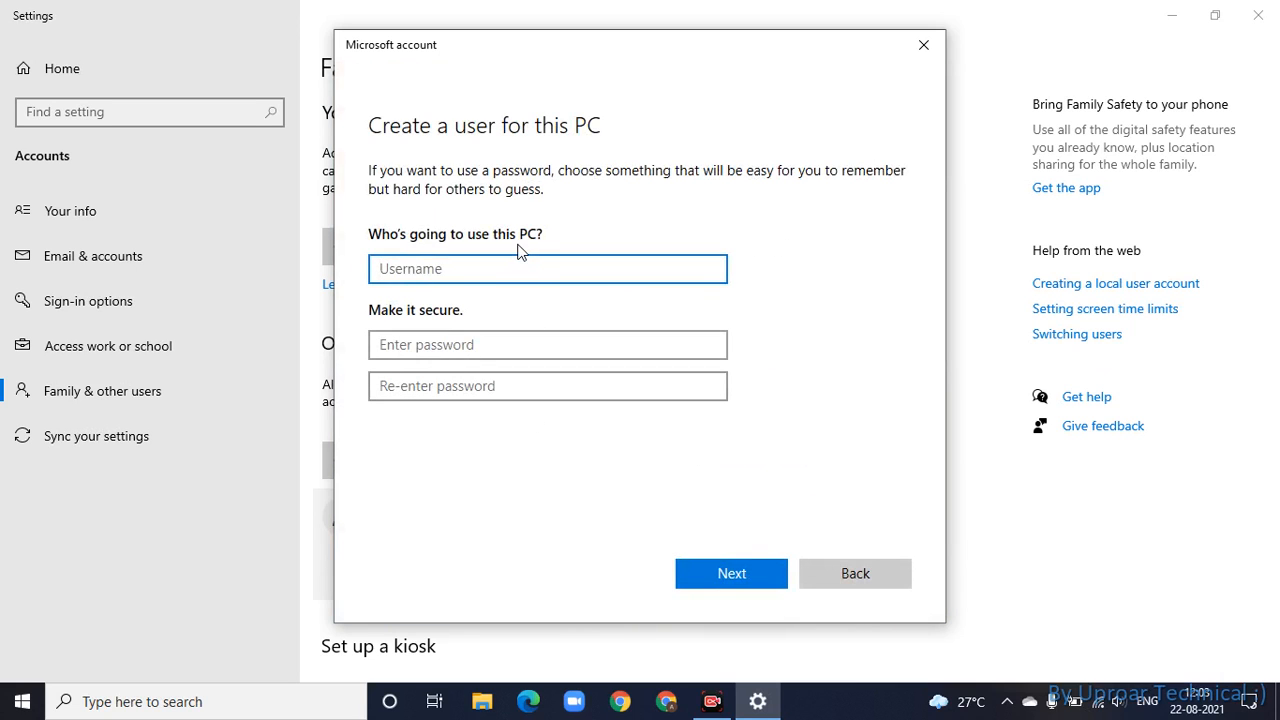
pyautogui.write('I')
pyautogui.click(518, 356)
pyautogui.write('1')
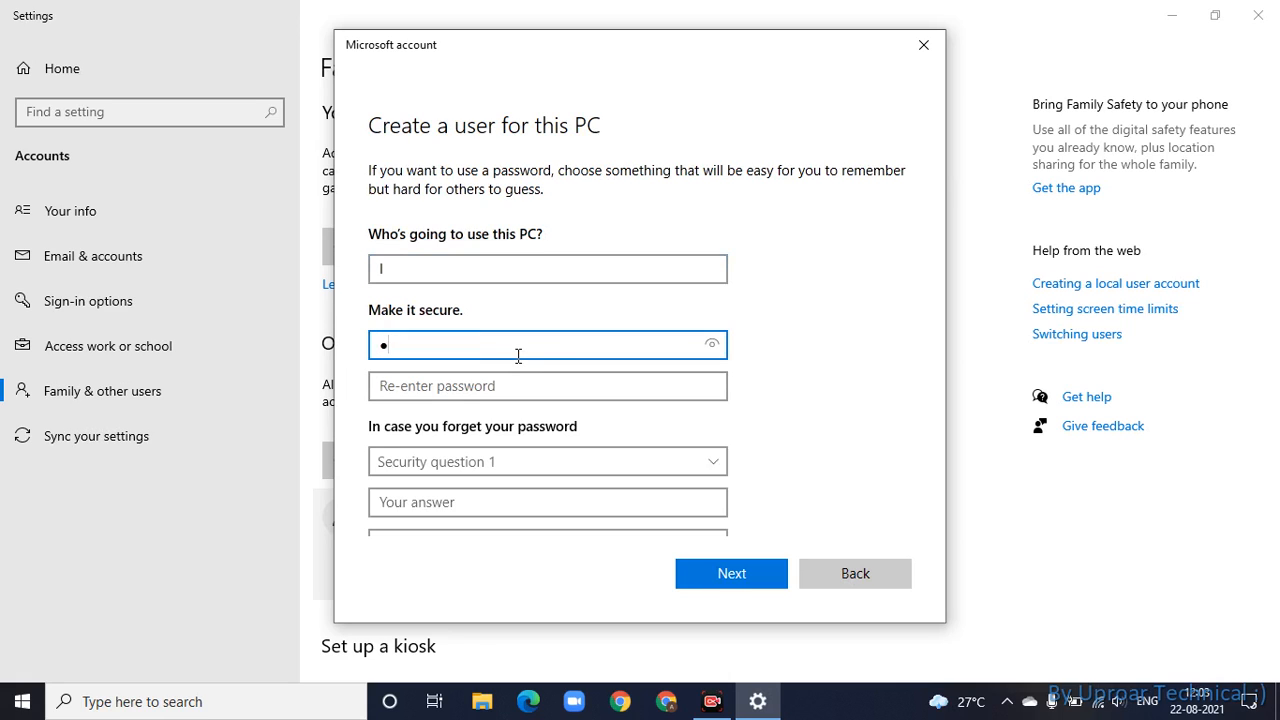
pyautogui.click(522, 386)
pyautogui.write('1')
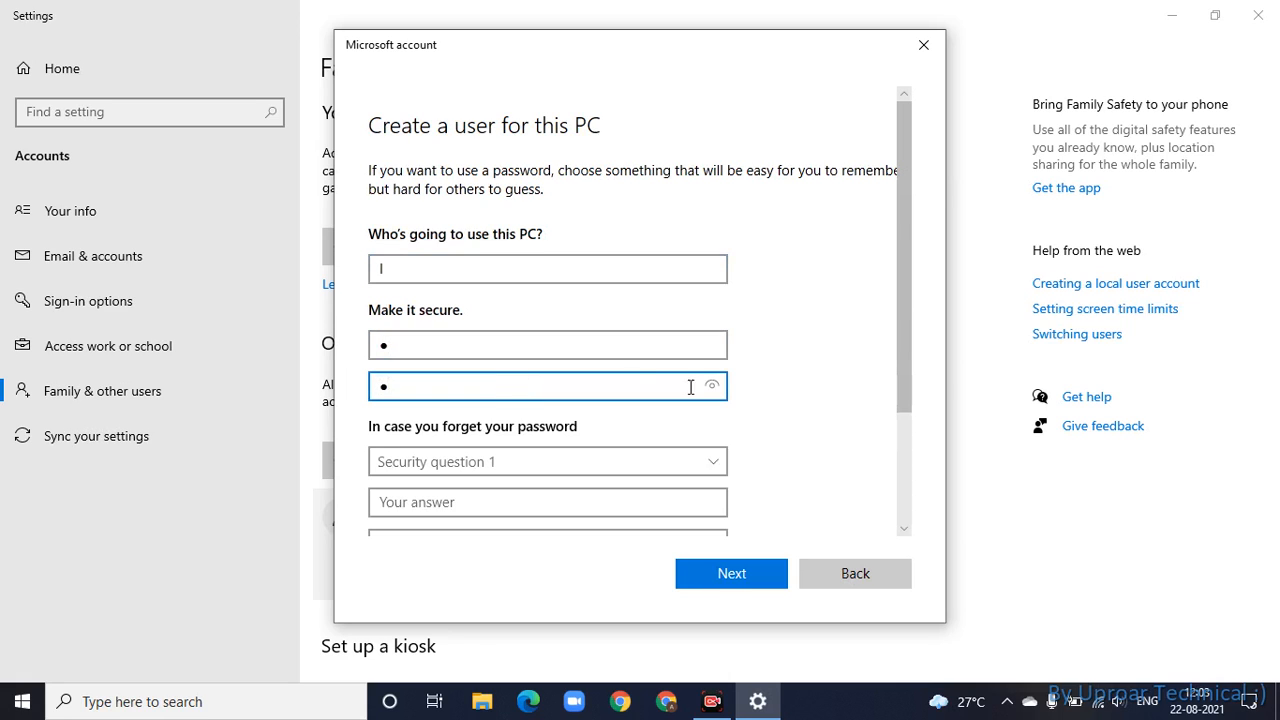
# - Choose and answer the childhood nickname and birthplace city security questions
pyautogui.moveTo(900, 397); pyautogui.dragTo(914, 490)
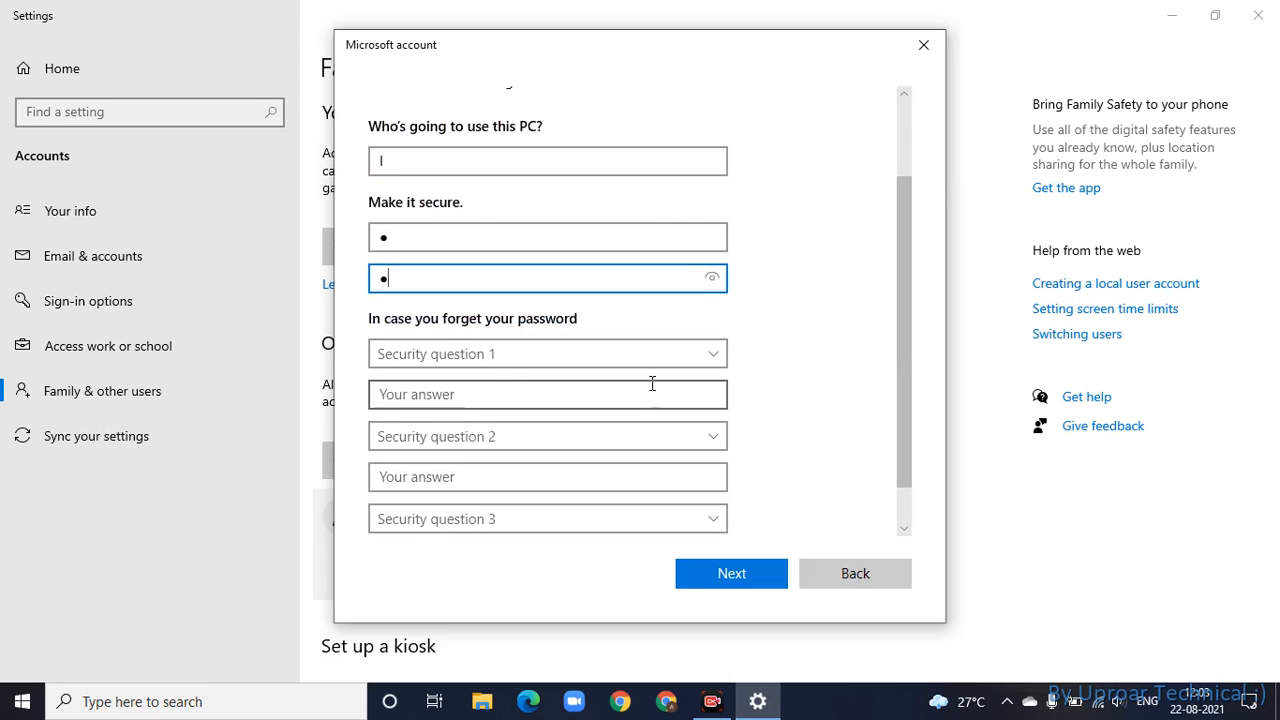
pyautogui.click(646, 353)
pyautogui.click(603, 411)
pyautogui.click(592, 397)
pyautogui.write('i')
pyautogui.click(600, 436)
pyautogui.click(560, 466)
pyautogui.click(535, 473)
pyautogui.write('i')
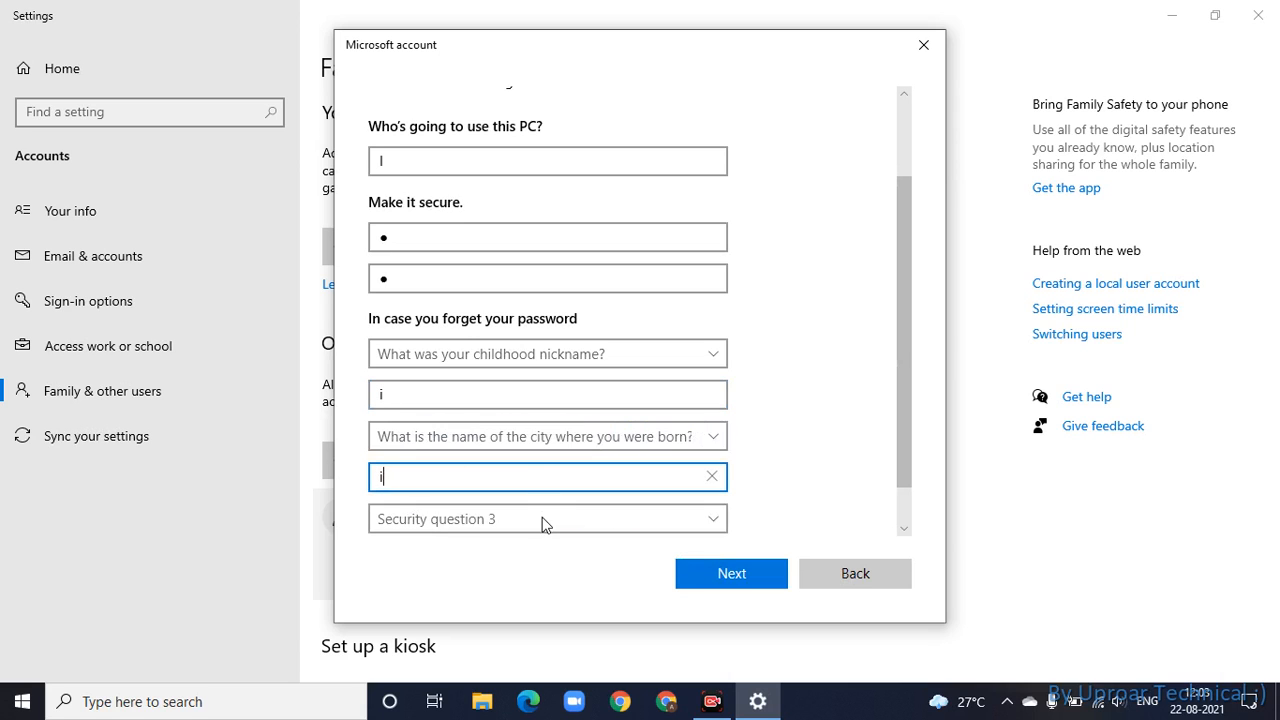
# - Choose and answer the oldest cousin security question, then finish creating account I
pyautogui.click(542, 518)
pyautogui.click(566, 578)
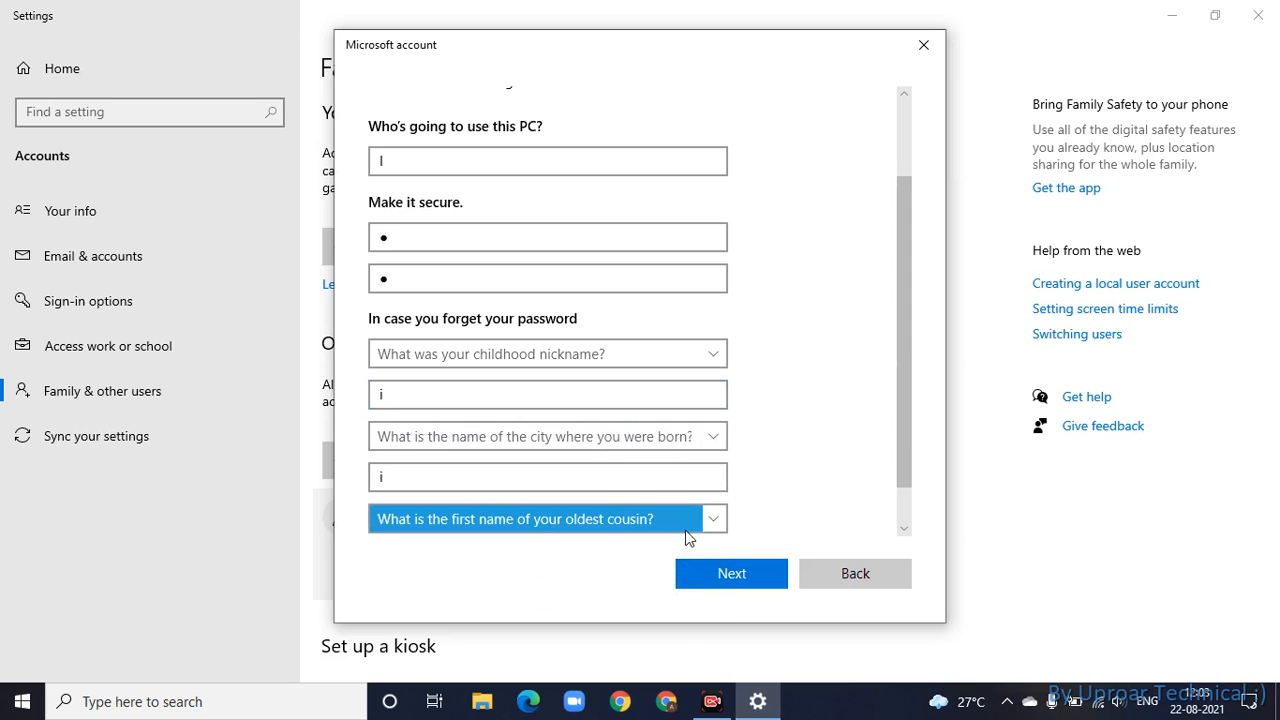
pyautogui.scroll(-1, 900, 429)
pyautogui.click(722, 508)
pyautogui.write('i')
pyautogui.click(718, 576)
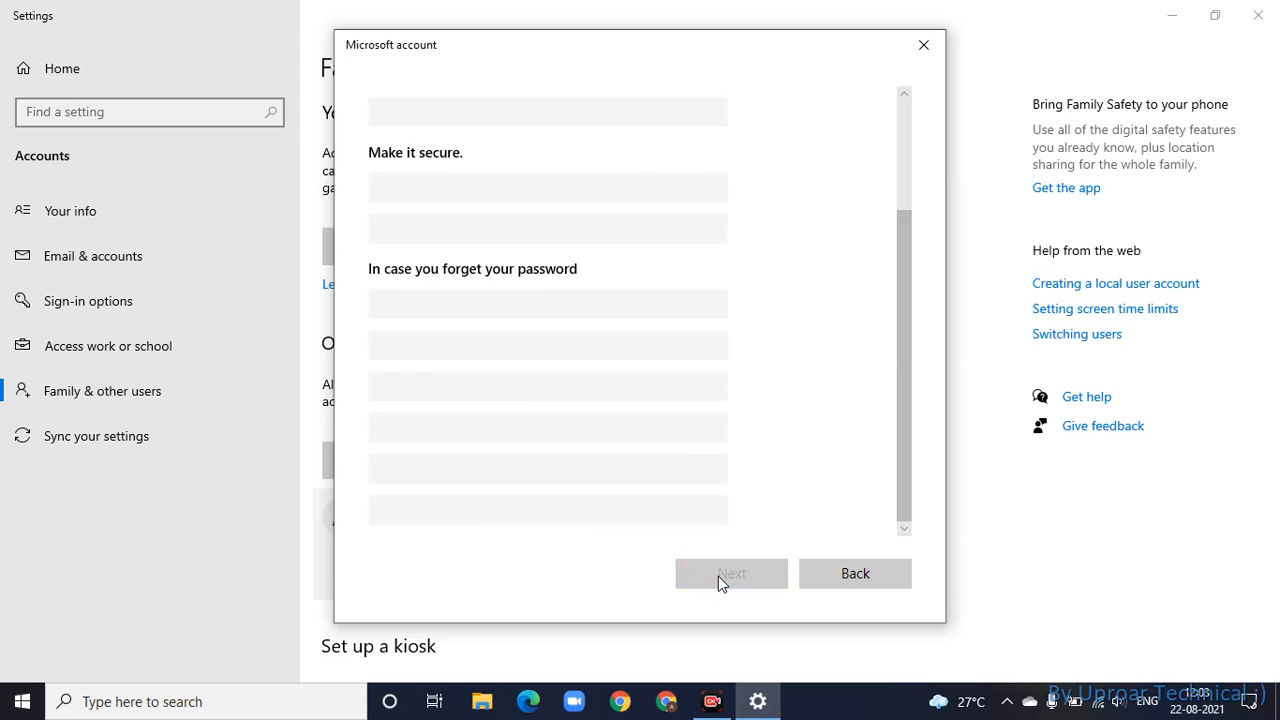
pyautogui.click(562, 512)
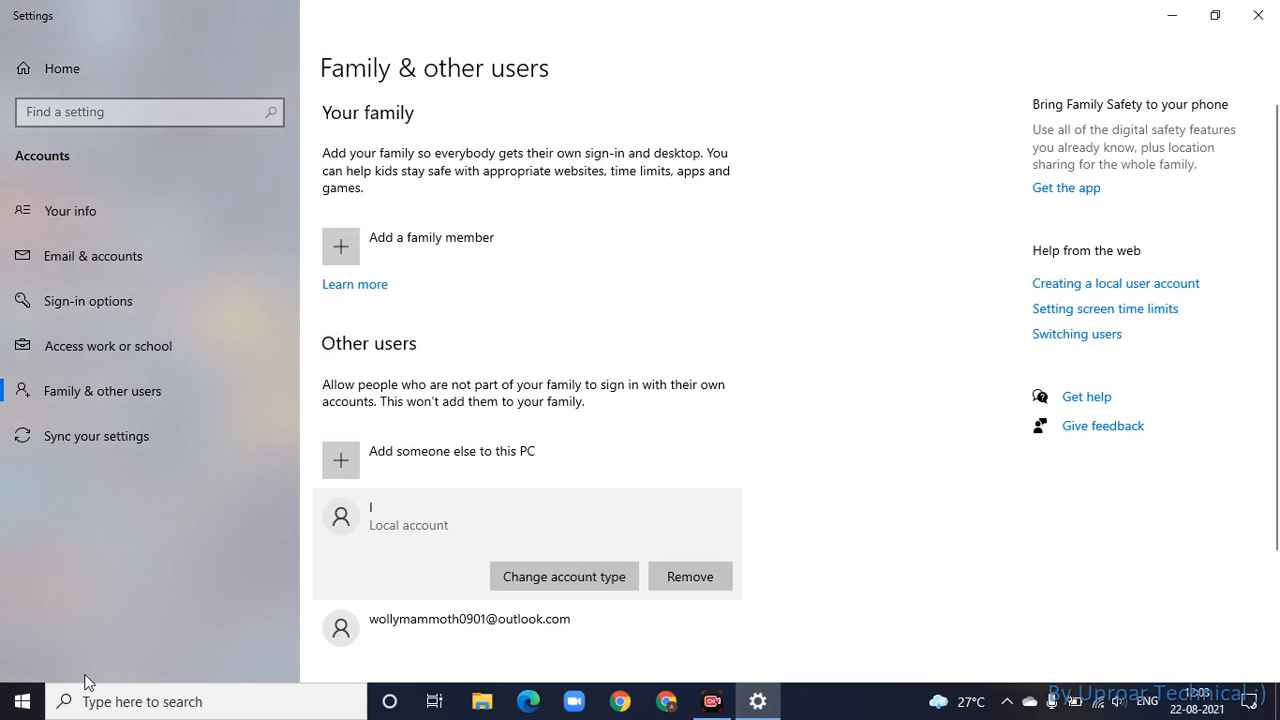
pyautogui.click(22, 701)
pyautogui.click(41, 475)
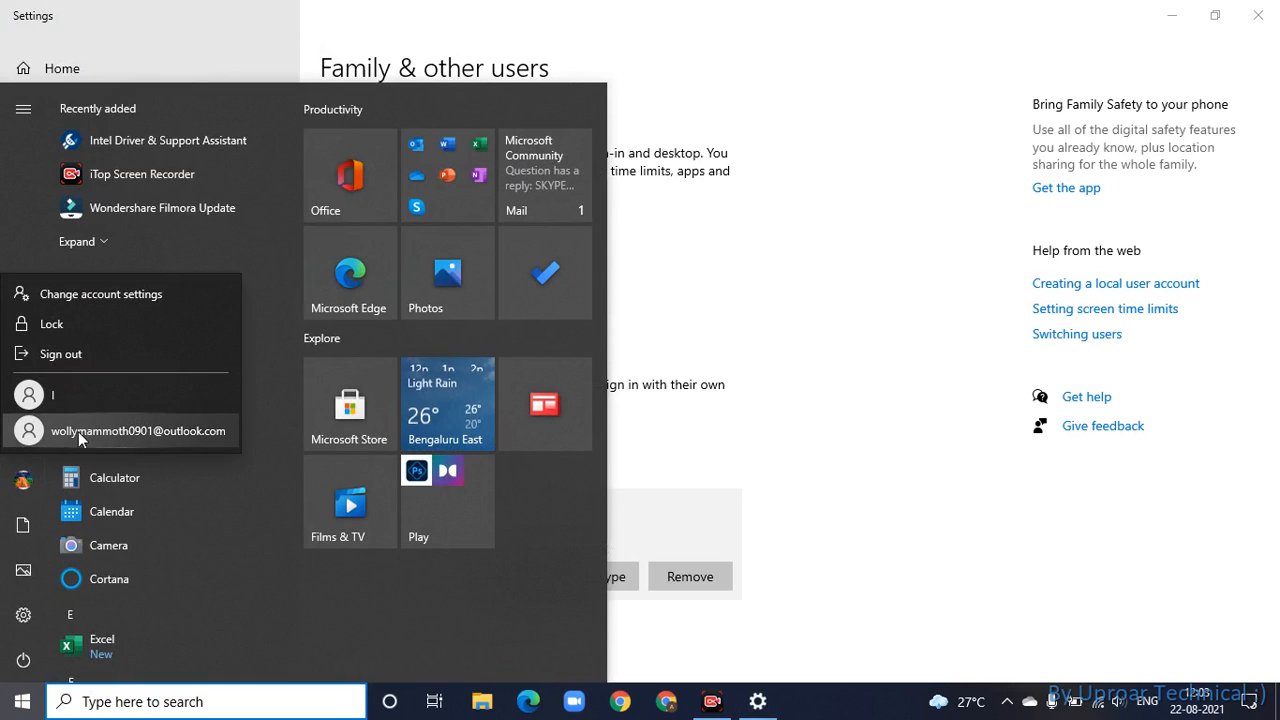
pyautogui.click(898, 528)
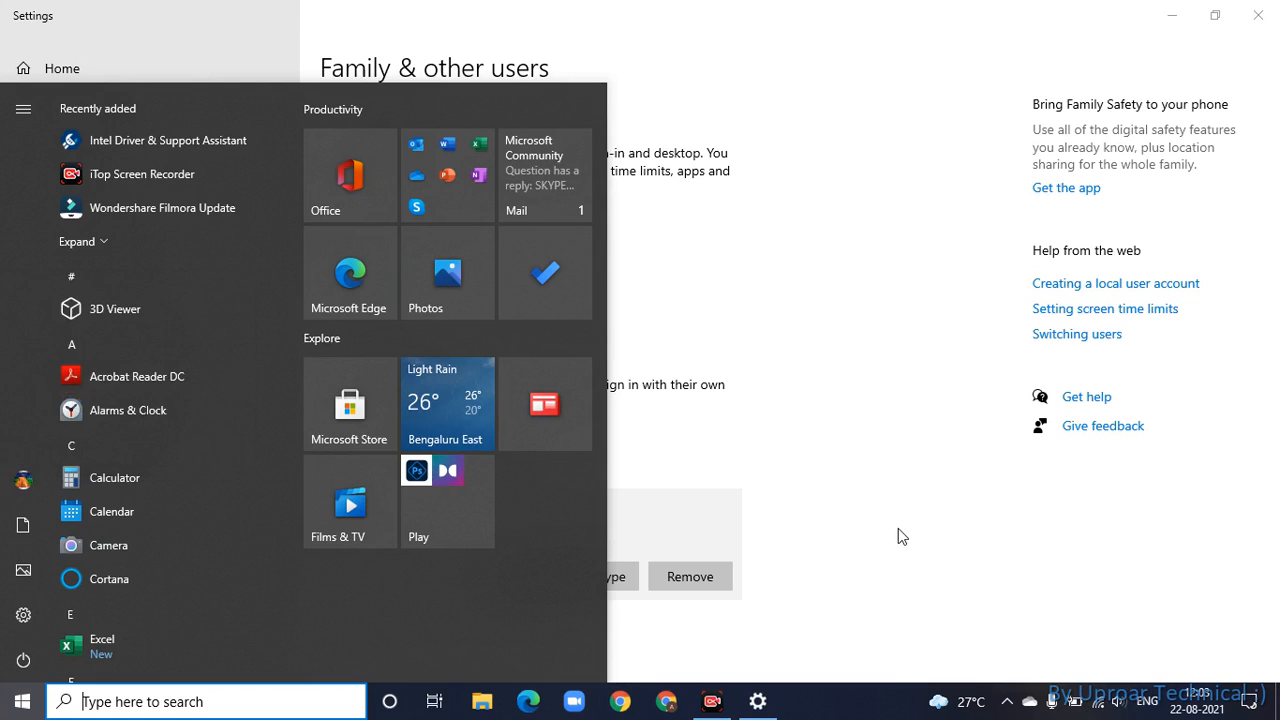
pyautogui.click(898, 528)
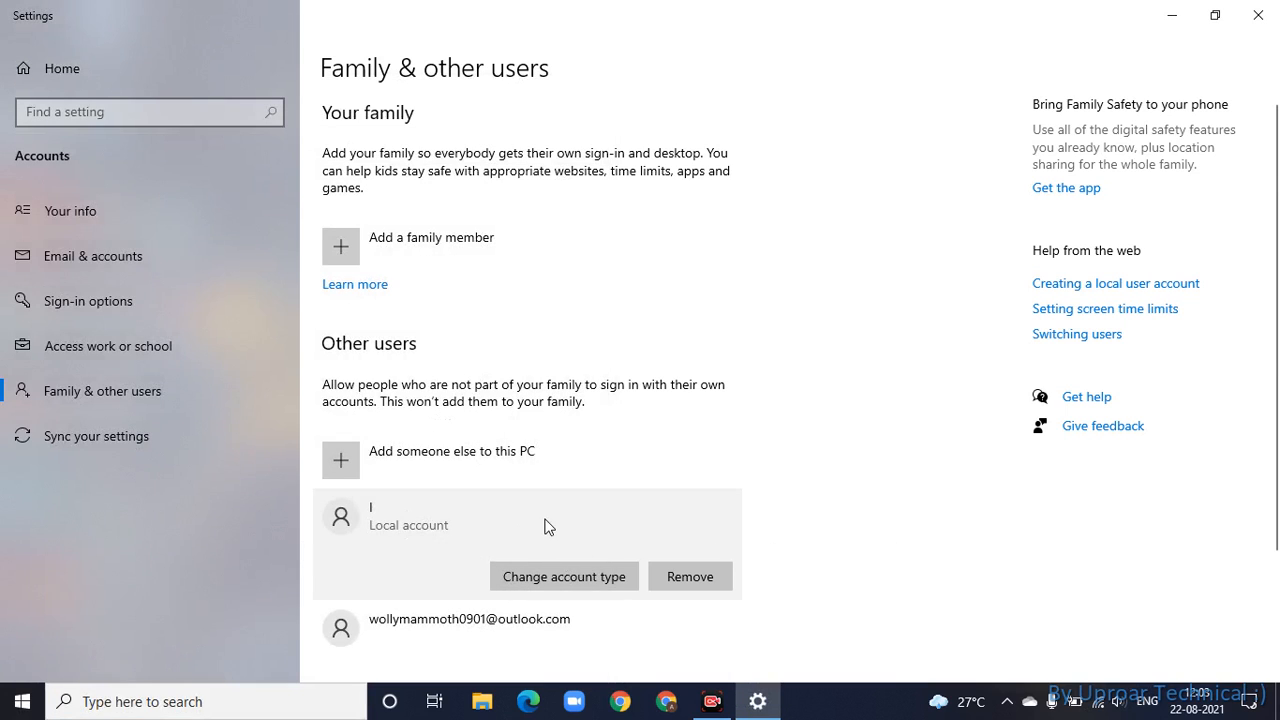
# - Change local account I's type to Administrator
pyautogui.click(557, 576)
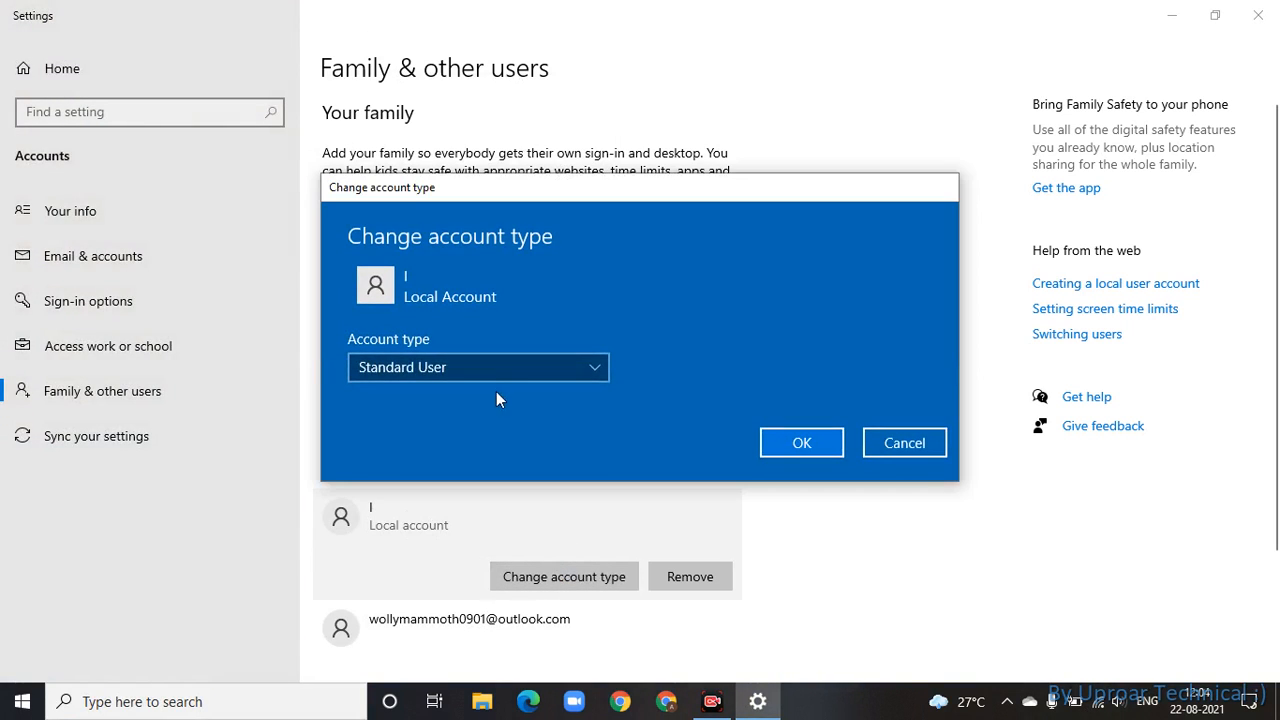
pyautogui.click(474, 366)
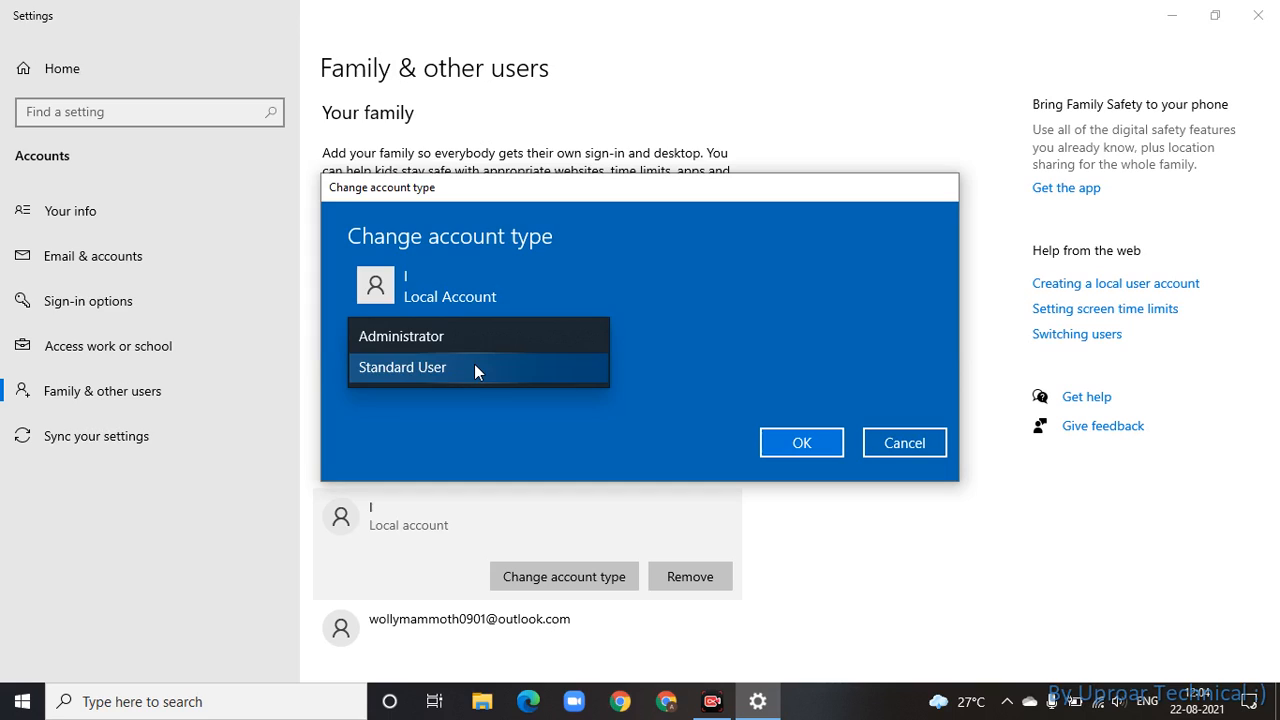
pyautogui.click(488, 369)
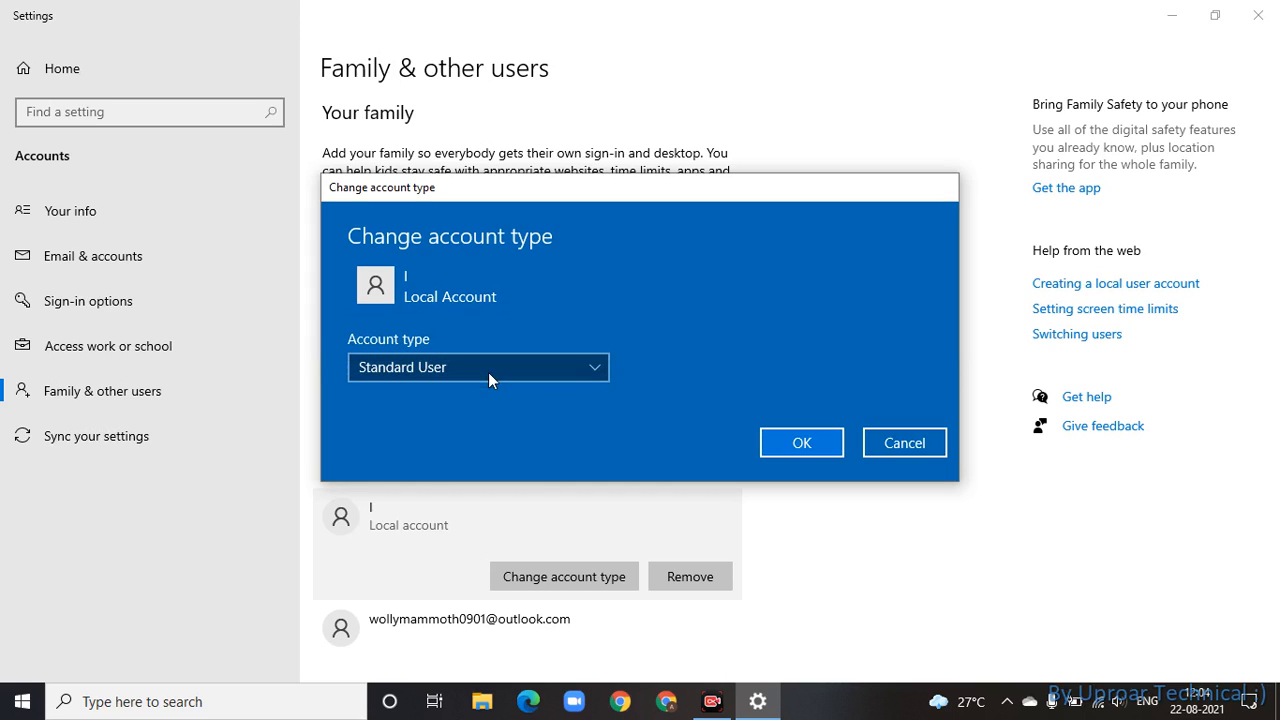
pyautogui.click(488, 372)
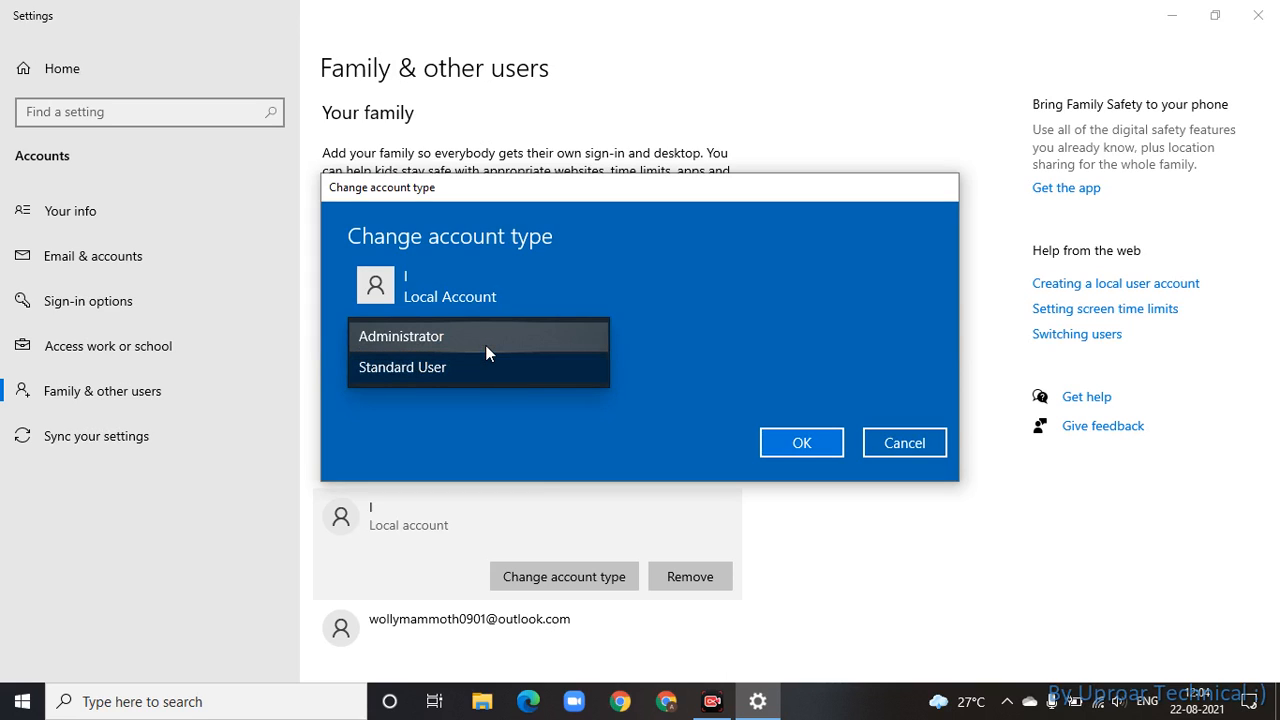
pyautogui.click(485, 345)
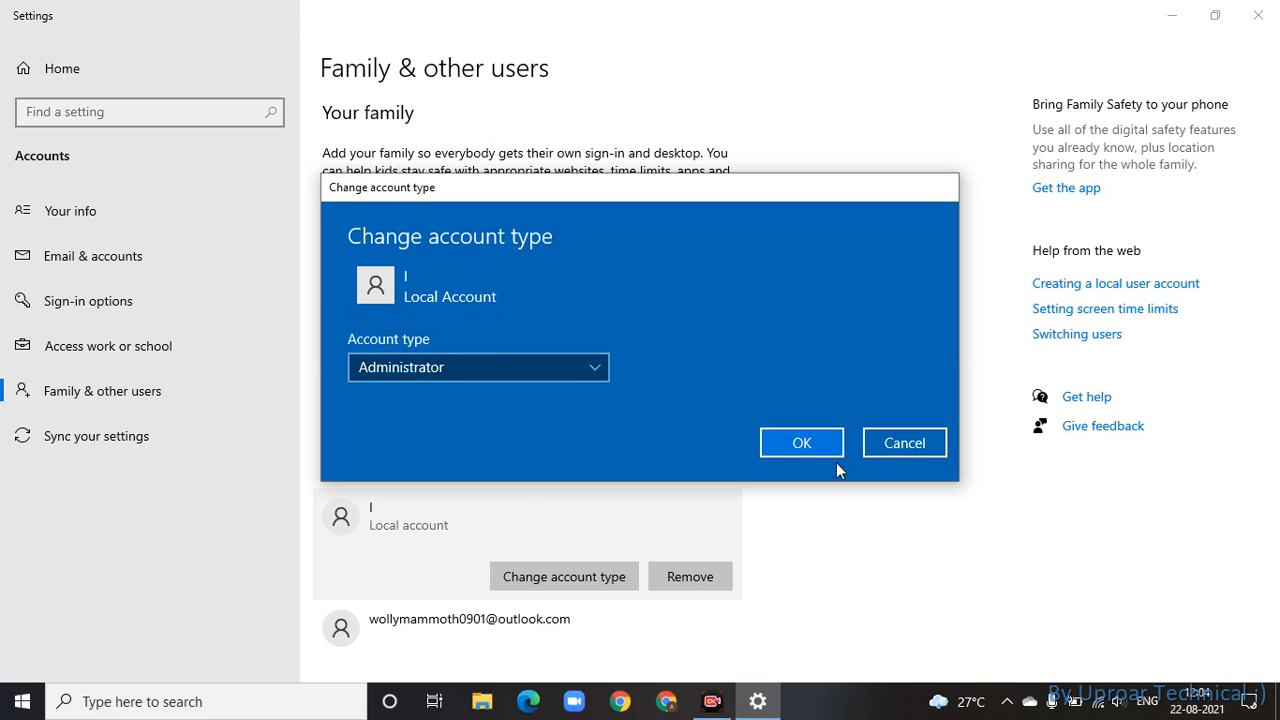
pyautogui.click(810, 448)
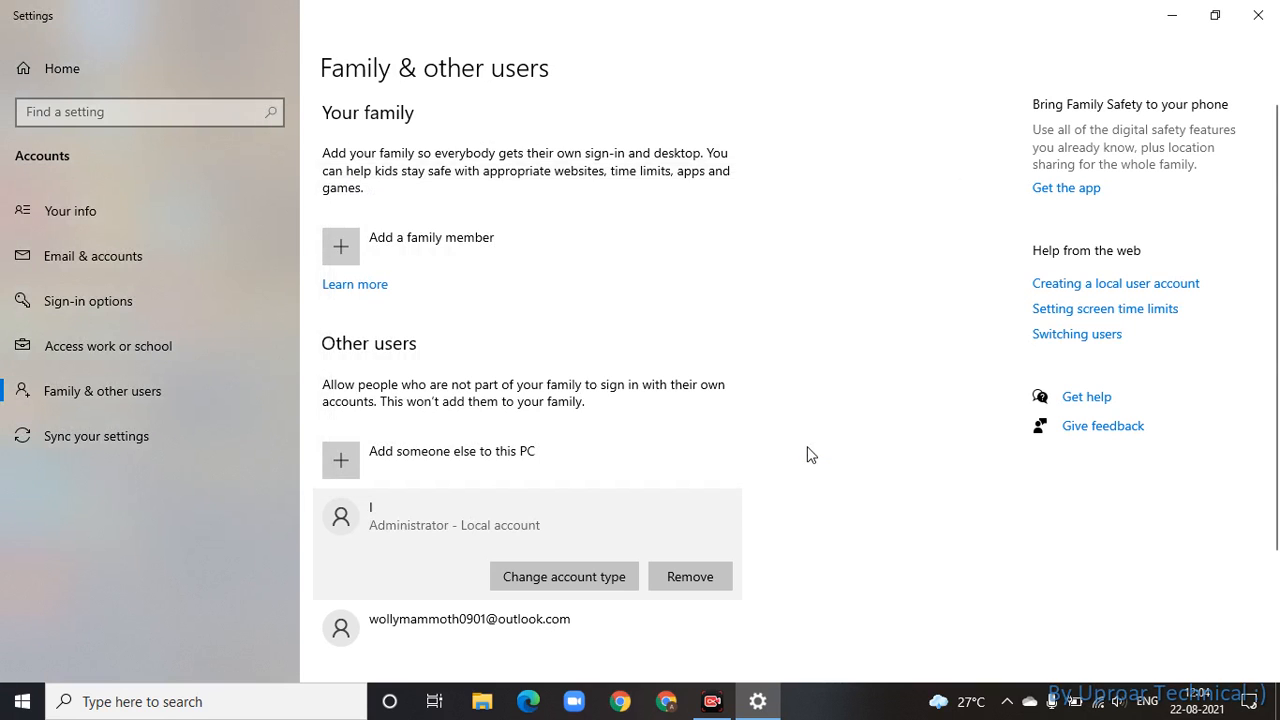
# - Change the Microsoft account's type to Administrator
pyautogui.scroll(-2, 1278, 358)
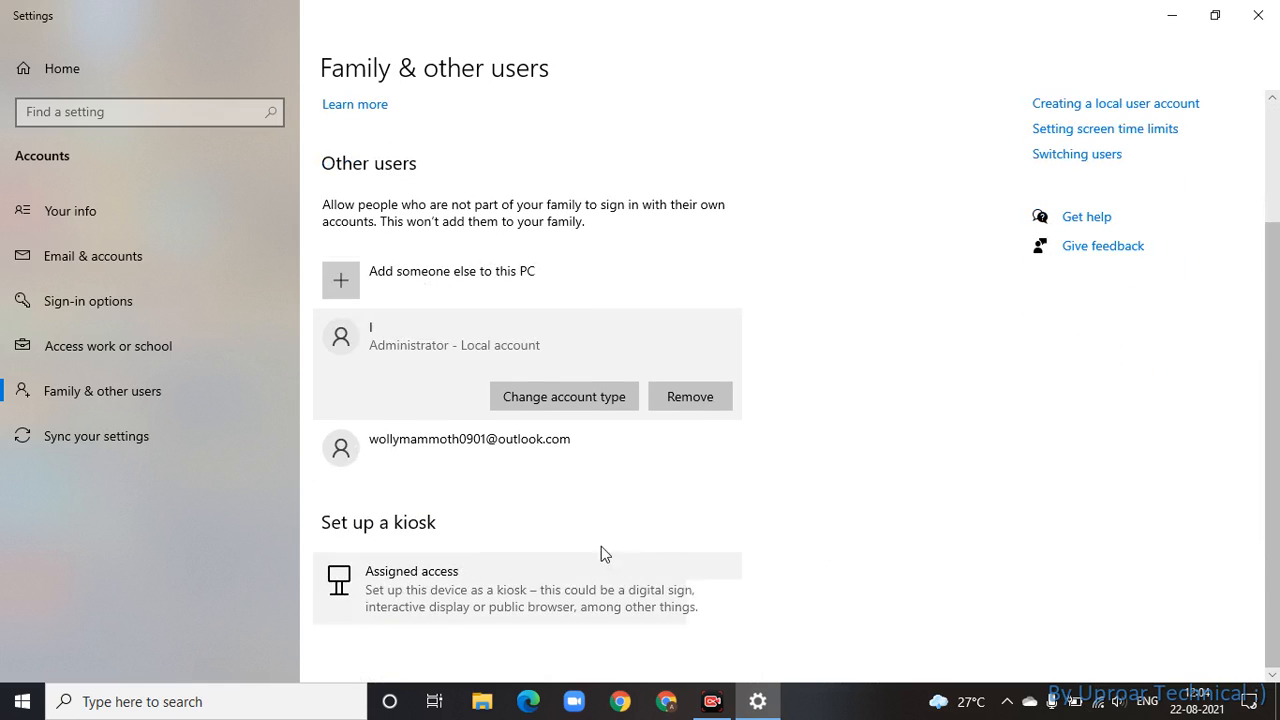
pyautogui.click(589, 449)
pyautogui.click(568, 455)
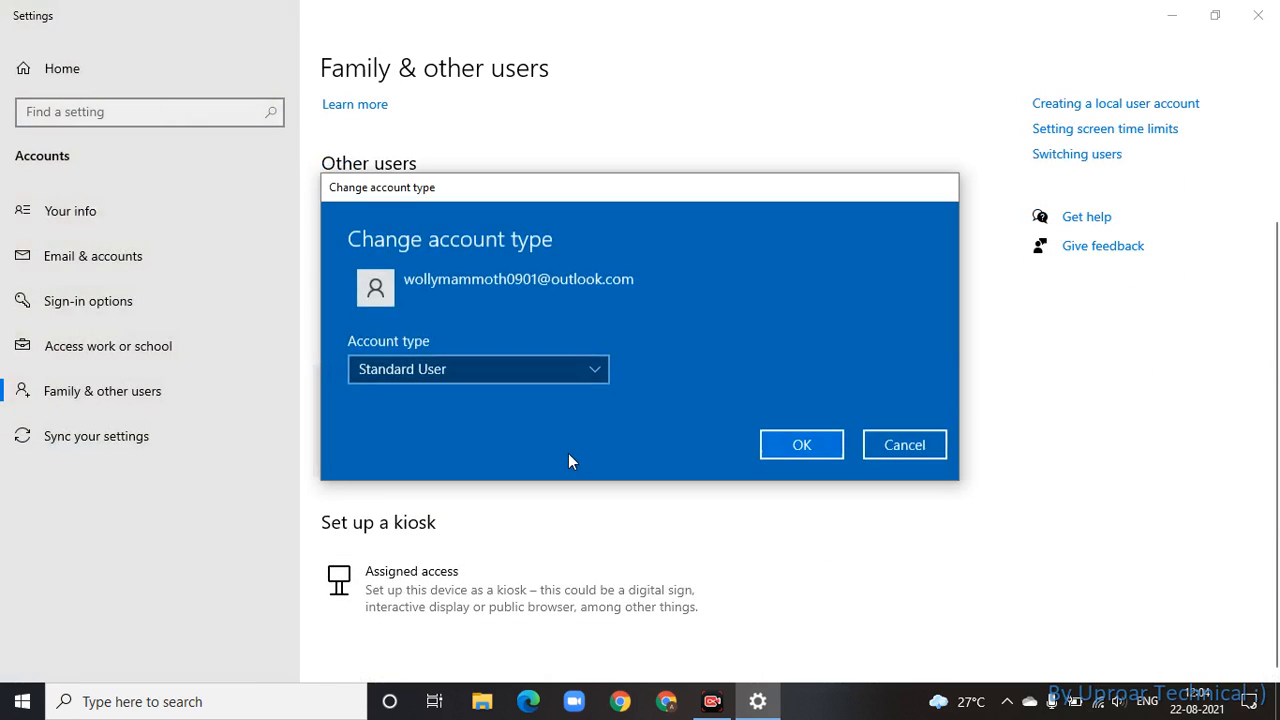
pyautogui.click(518, 367)
pyautogui.click(517, 338)
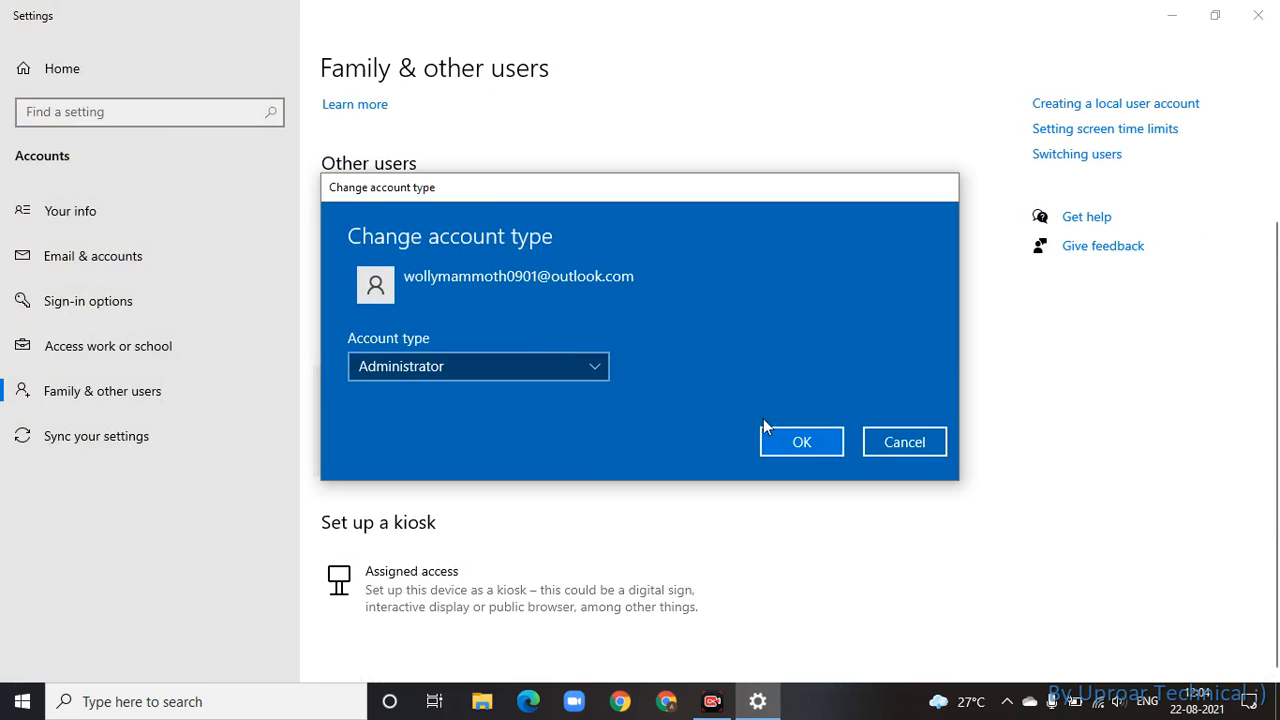
pyautogui.click(801, 442)
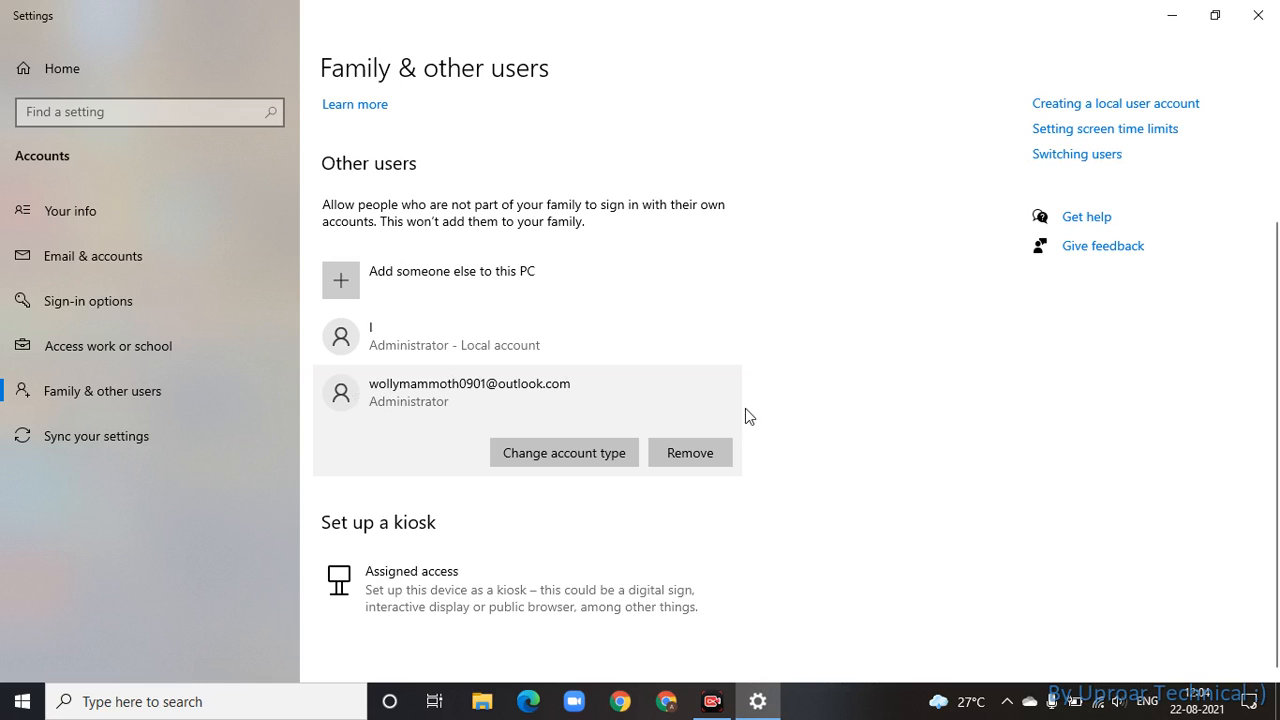
# - Remove the Microsoft account with its data, then expand account I's options
pyautogui.click(705, 456)
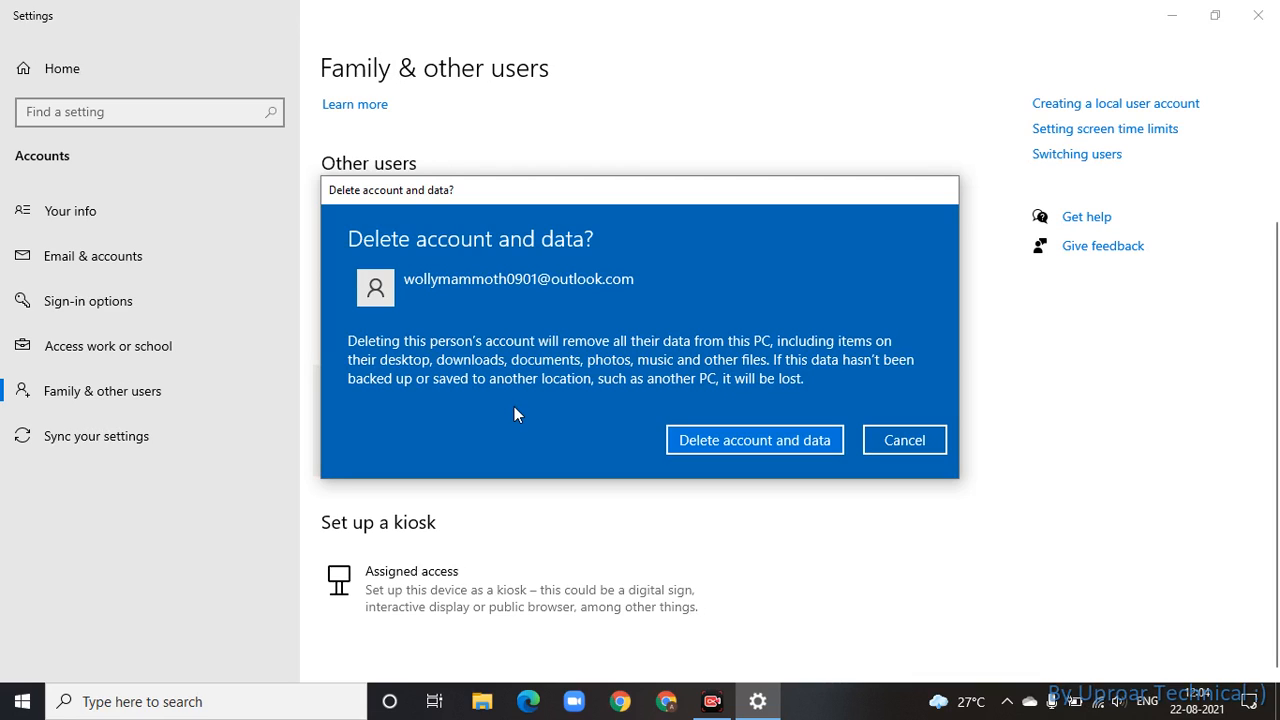
pyautogui.click(783, 433)
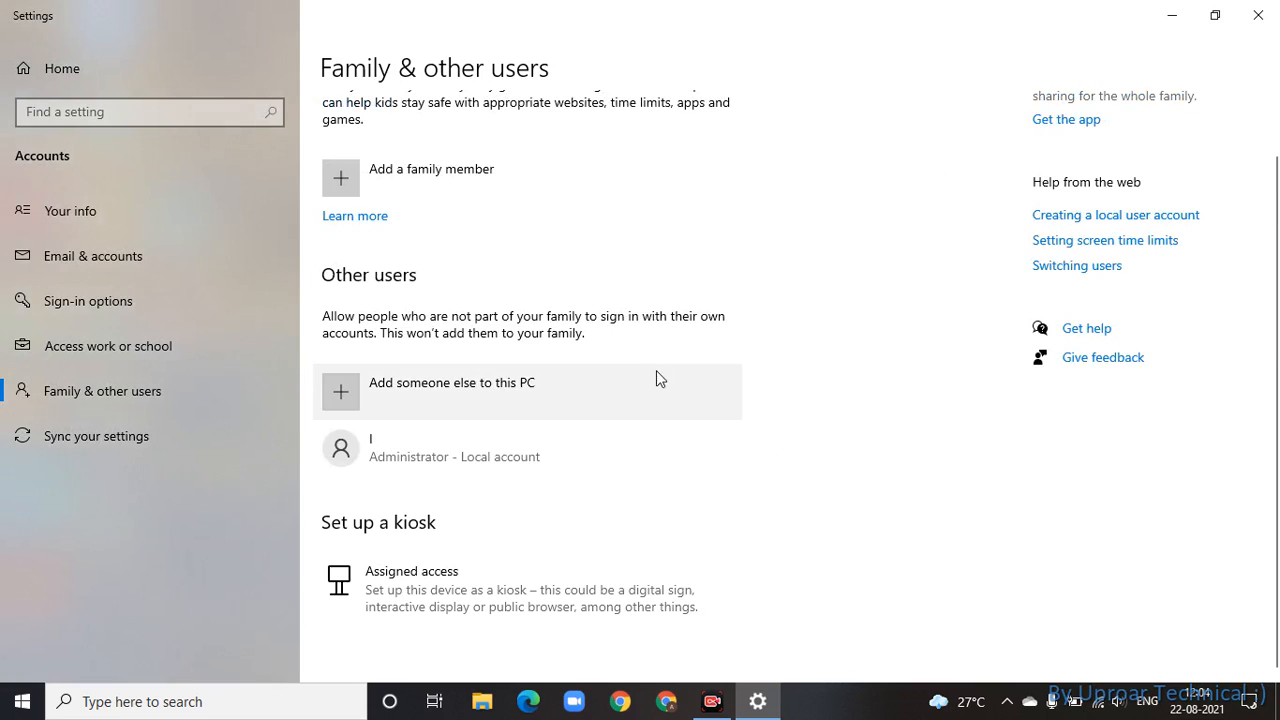
pyautogui.click(688, 468)
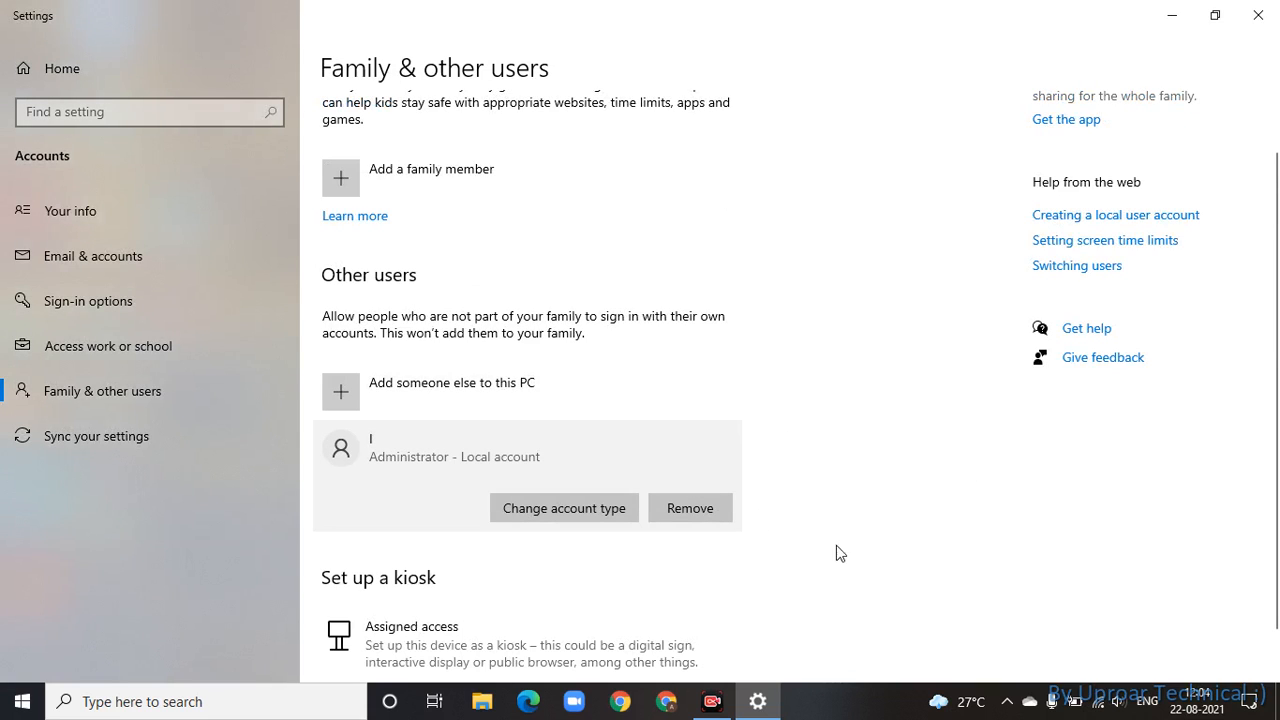